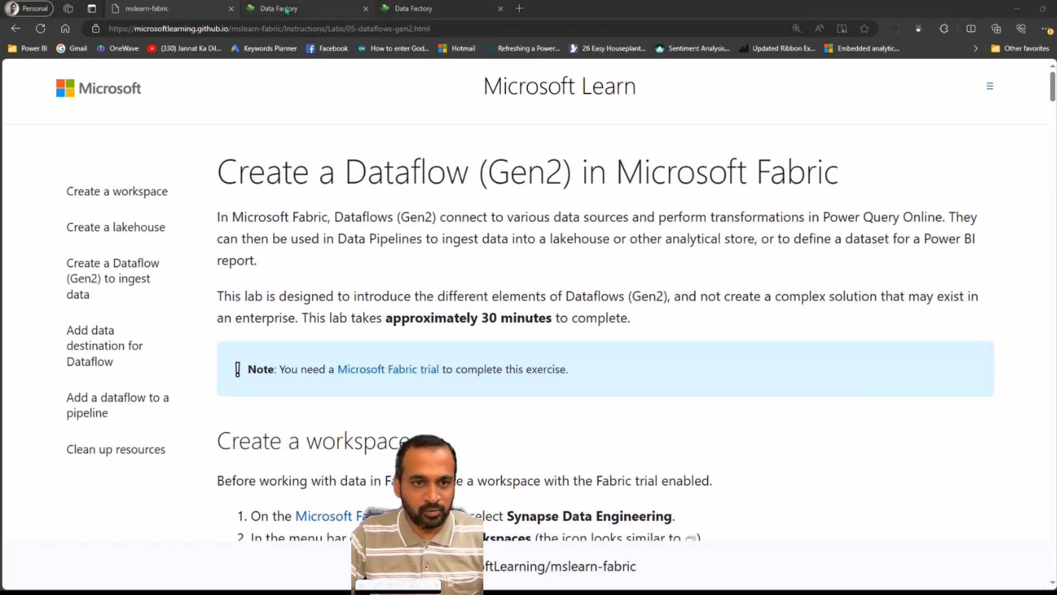
# Switch the workspace experience between Power BI and Data Factory, returning to the dataflow editor
pyautogui.click(287, 9)
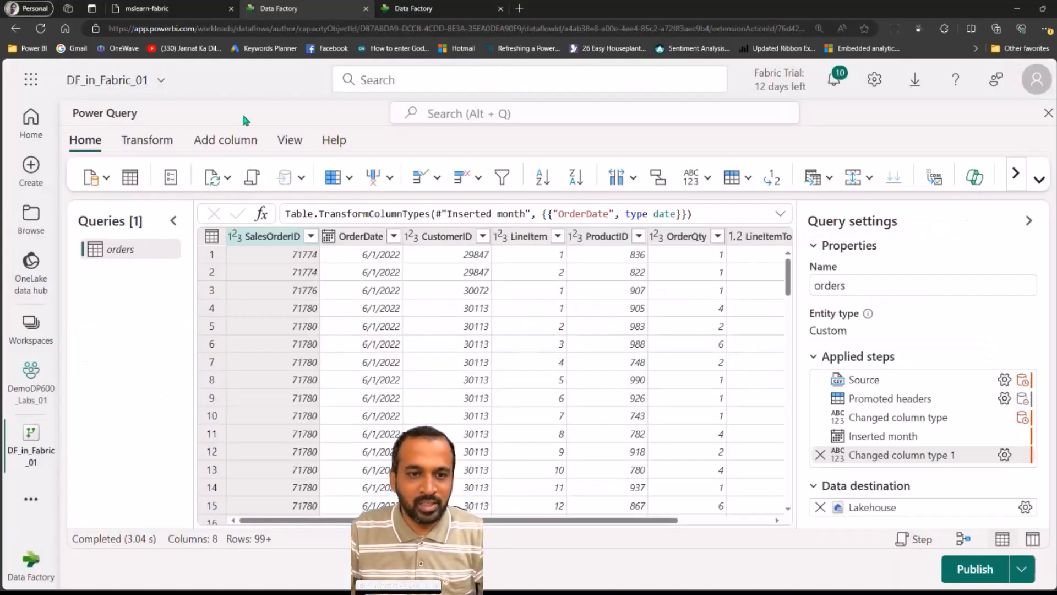
pyautogui.hotkey('ctrl', 'Tab')
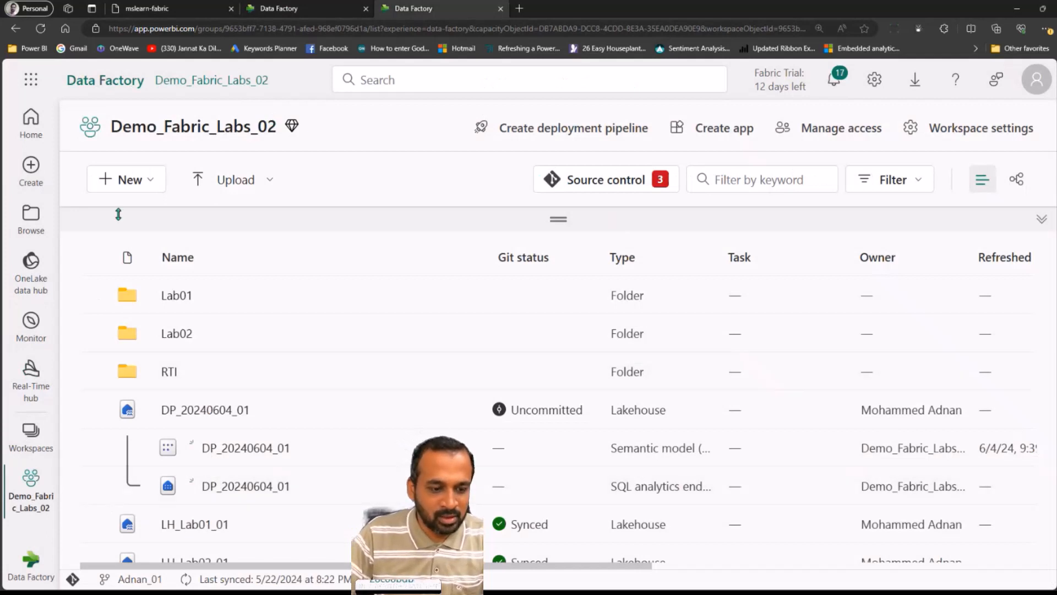
pyautogui.click(31, 567)
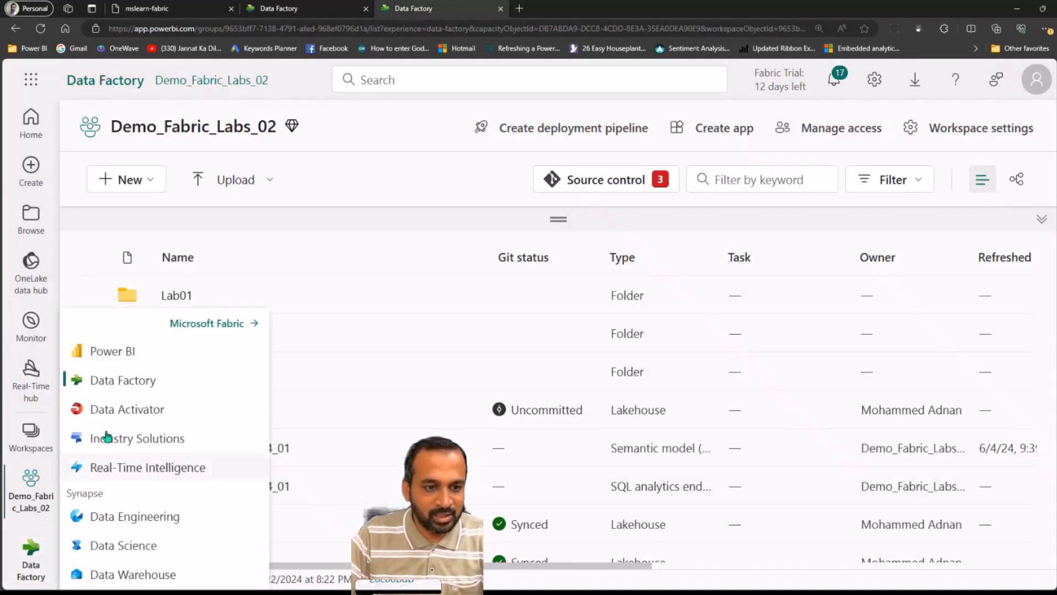
pyautogui.click(152, 191)
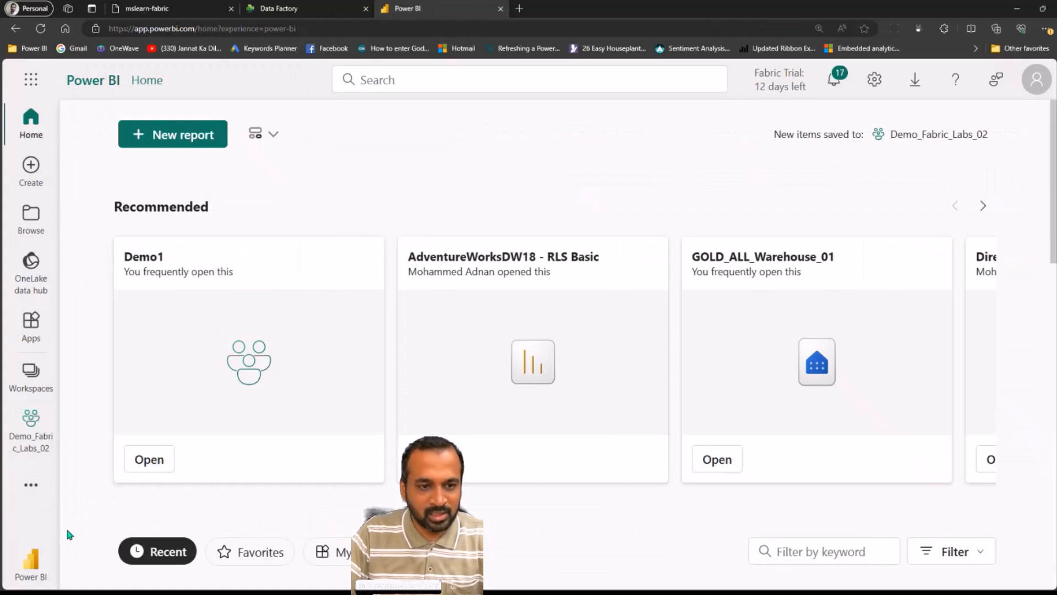
pyautogui.click(48, 570)
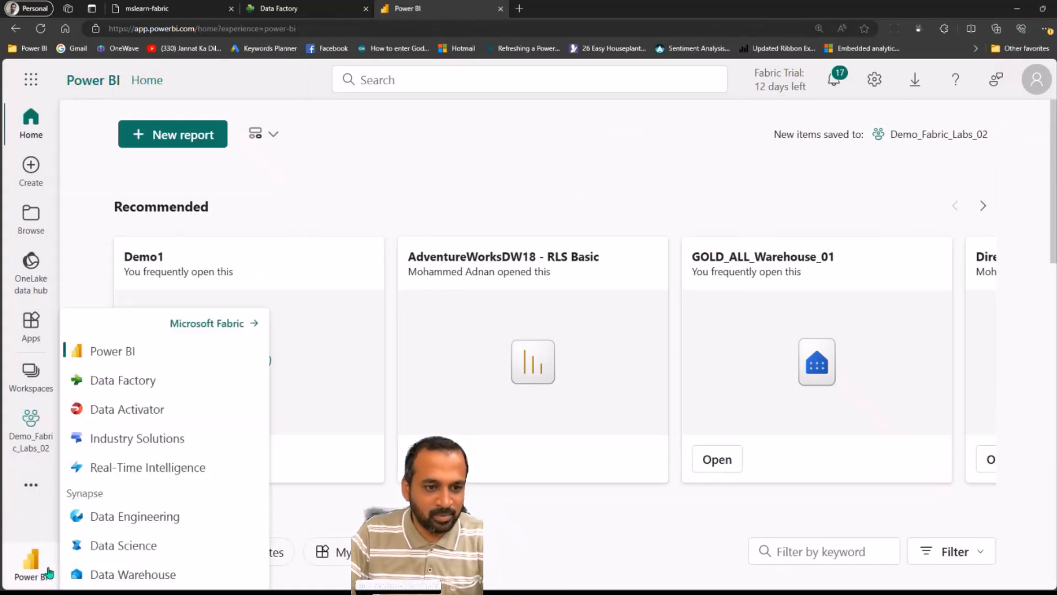
pyautogui.click(123, 385)
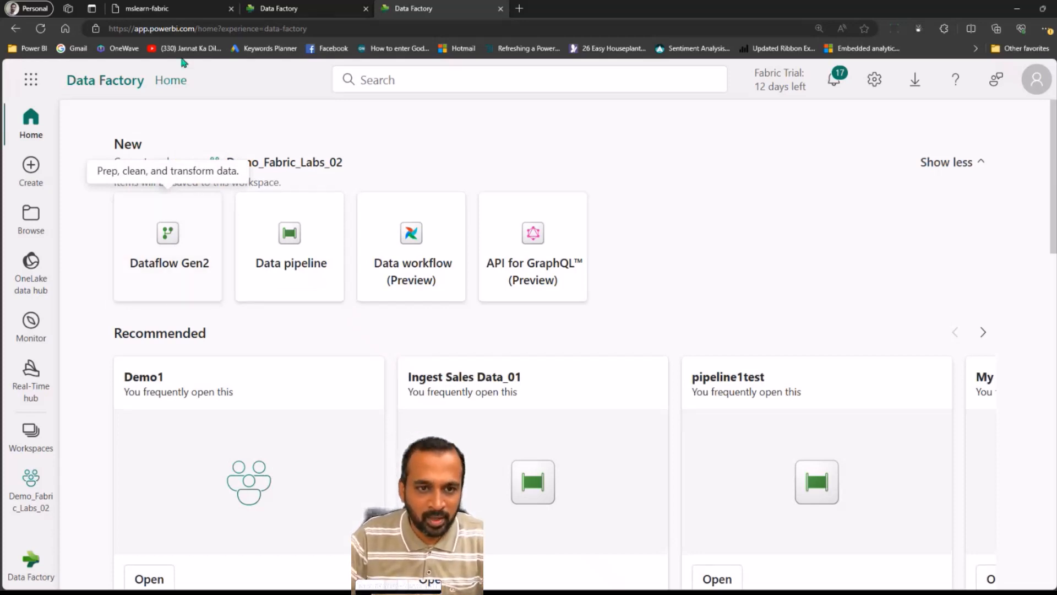
pyautogui.click(308, 12)
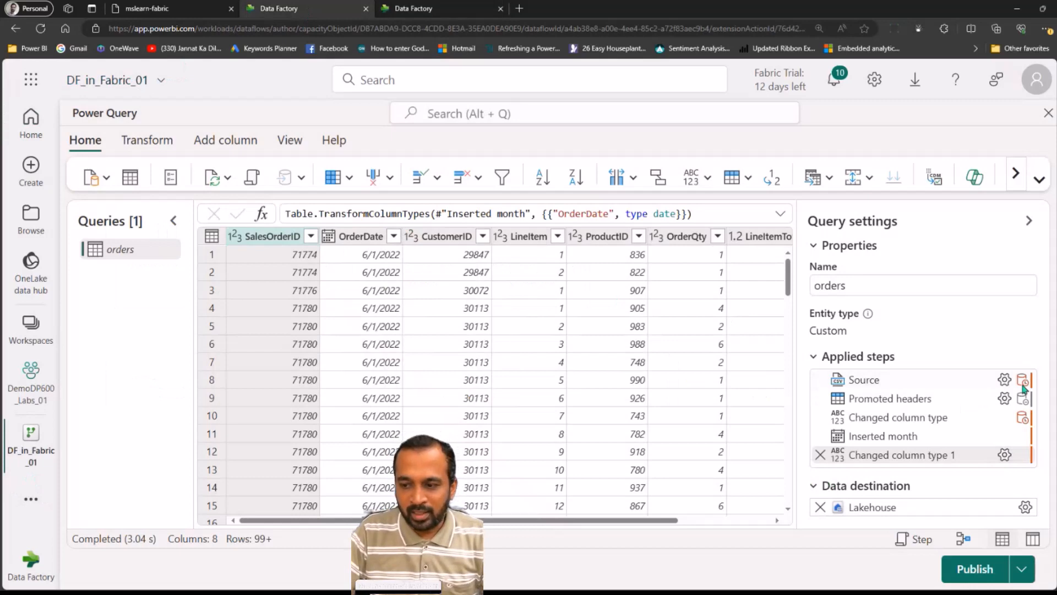
# Open the Source step's Text/CSV settings and close them without changes
pyautogui.click(1006, 380)
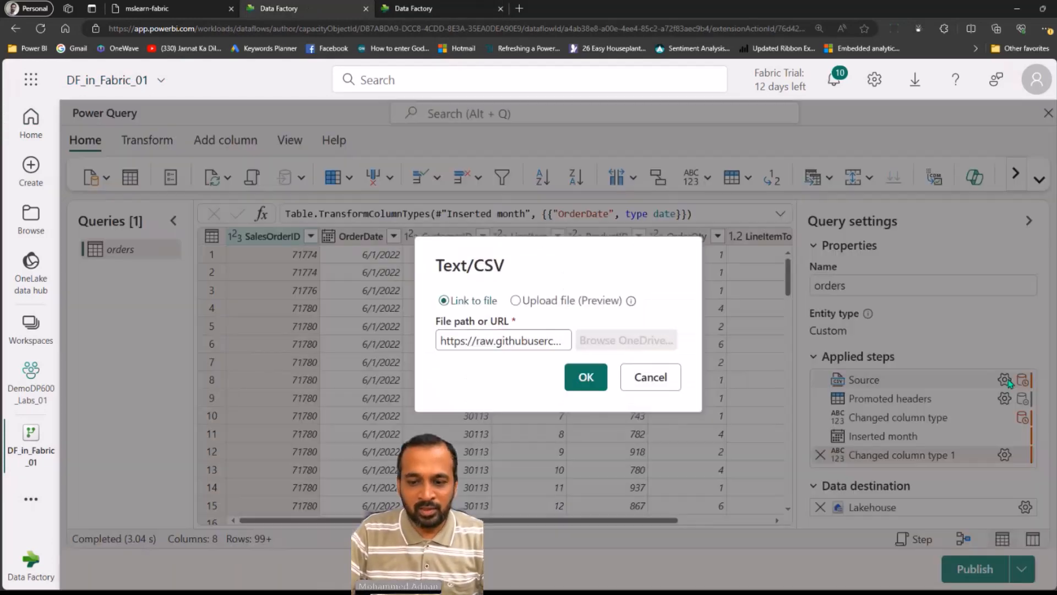
pyautogui.click(650, 377)
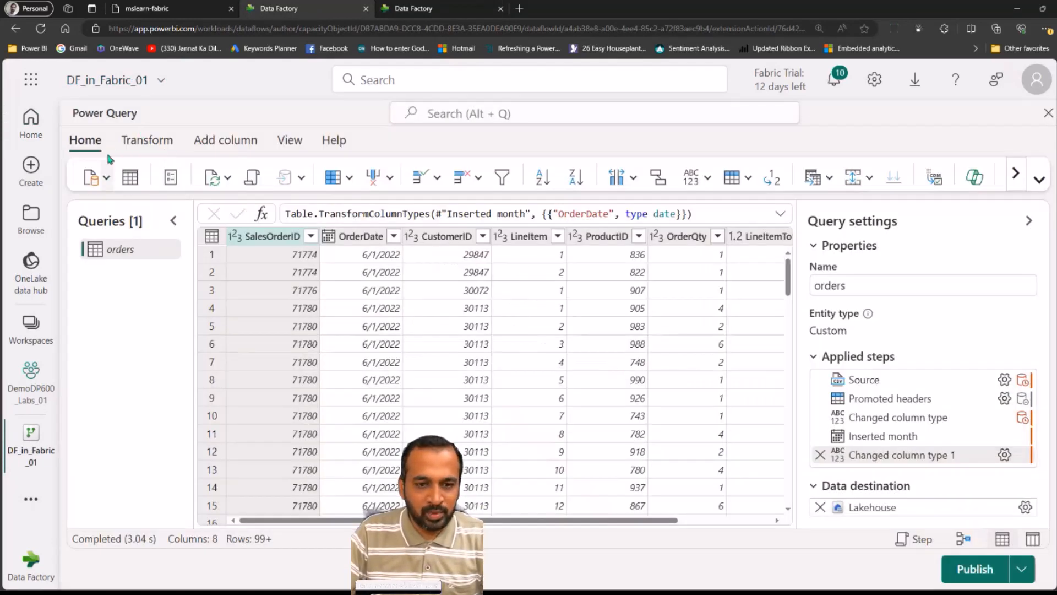
# Search the Get data source catalog for http and close the catalog
pyautogui.click(1040, 180)
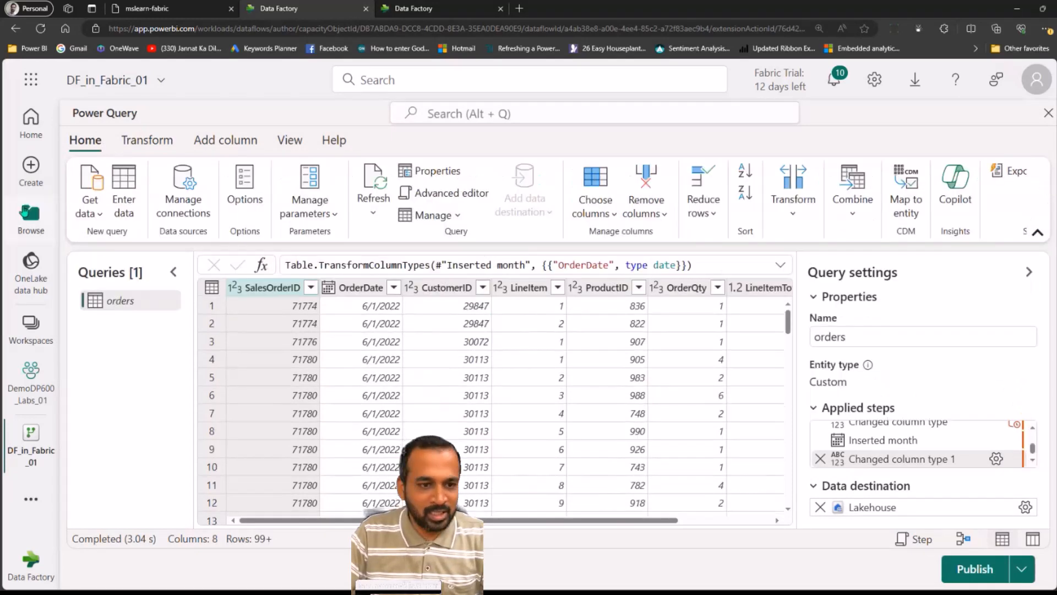
pyautogui.click(95, 218)
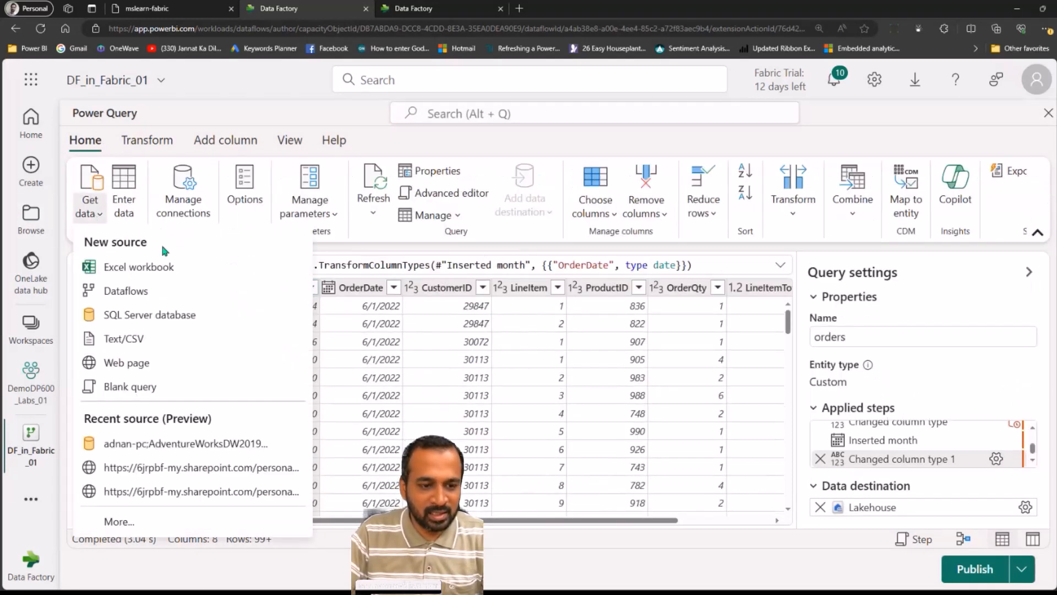
pyautogui.click(134, 523)
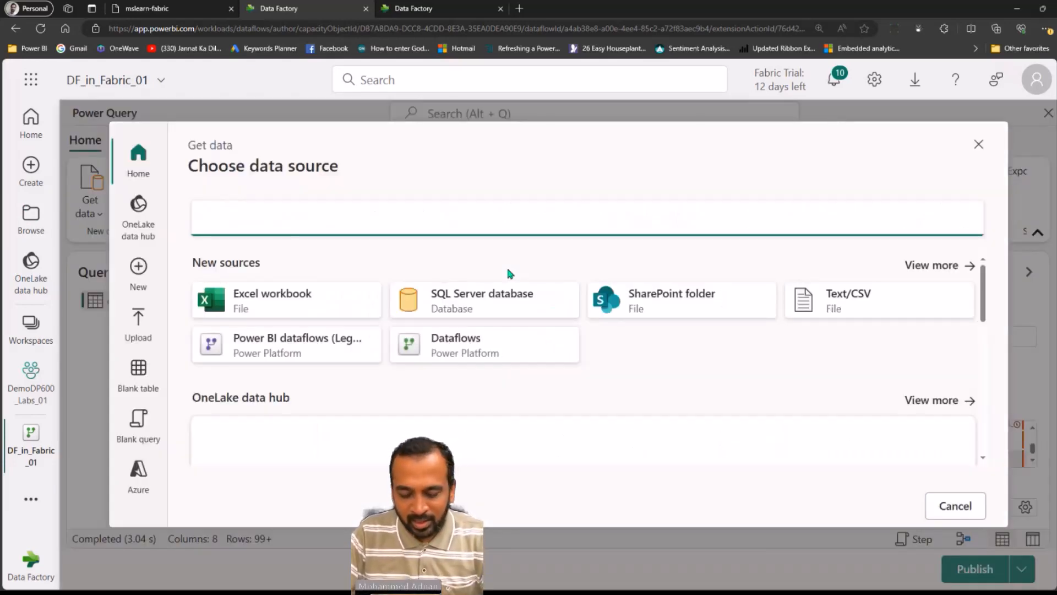
pyautogui.write('http')
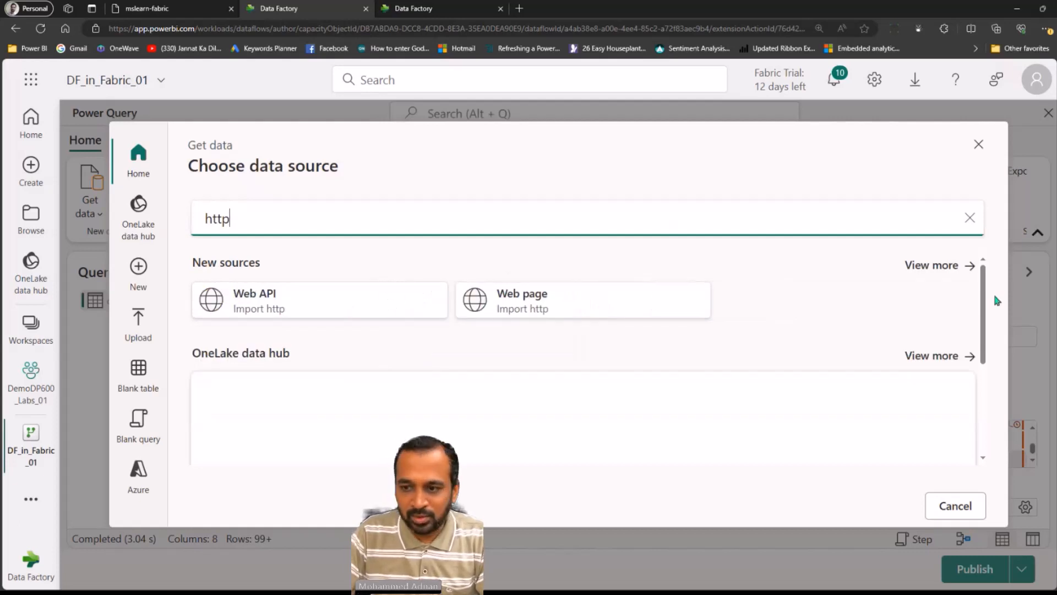
pyautogui.moveTo(984, 287); pyautogui.dragTo(991, 253)
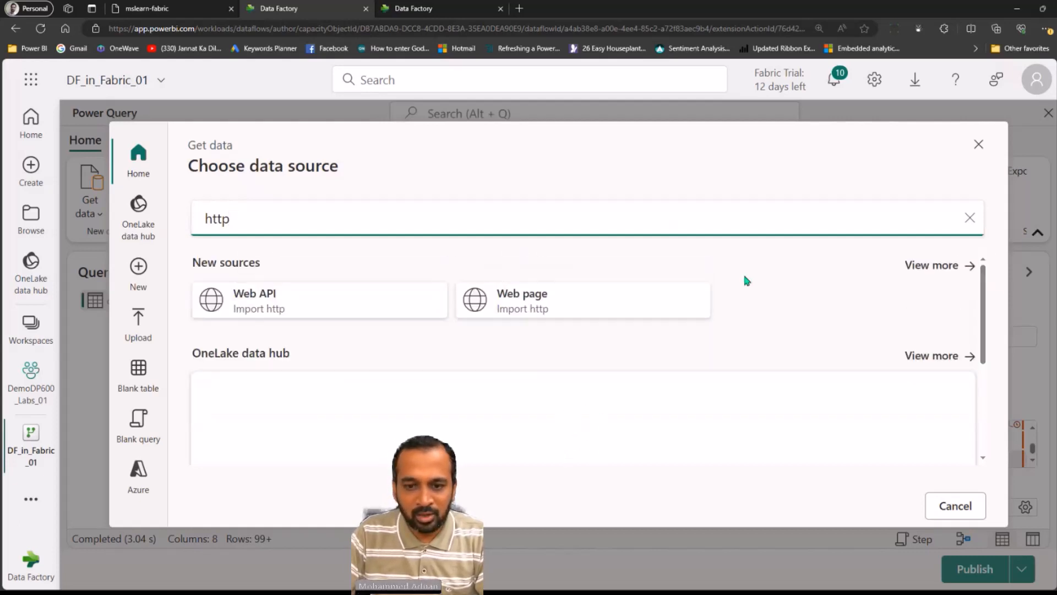
pyautogui.click(954, 510)
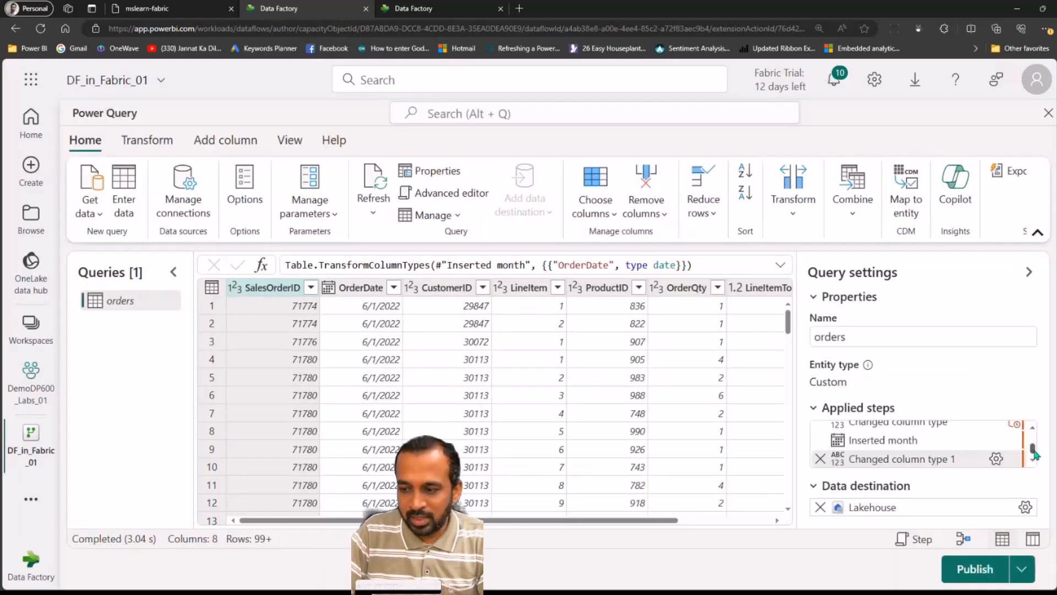
# Review the full file path URL in the Source step's Text/CSV settings
pyautogui.moveTo(1033, 450); pyautogui.dragTo(1038, 429)
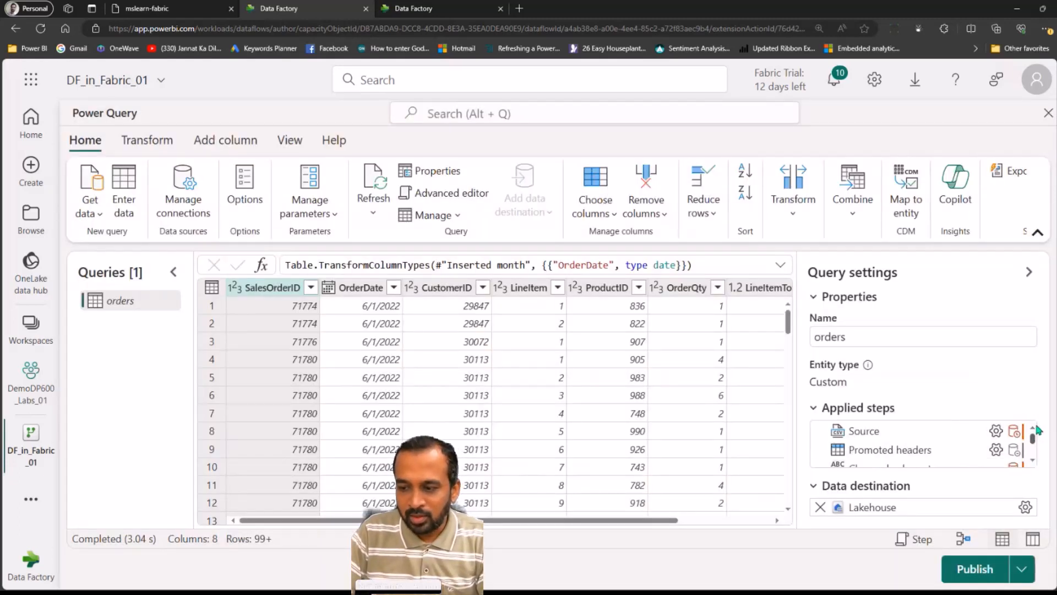
pyautogui.click(996, 430)
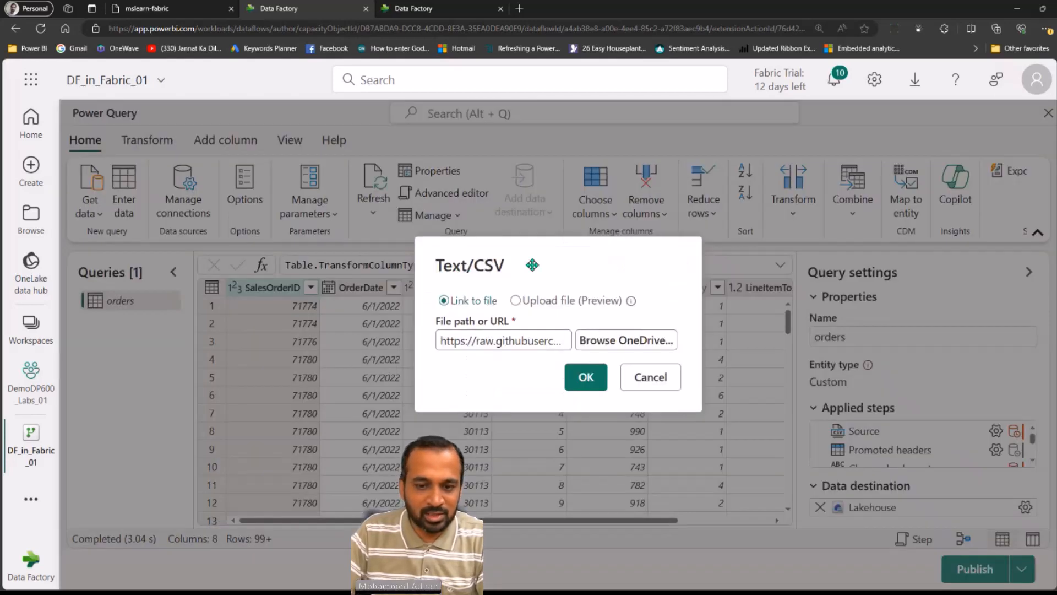
pyautogui.moveTo(462, 341); pyautogui.dragTo(573, 341)
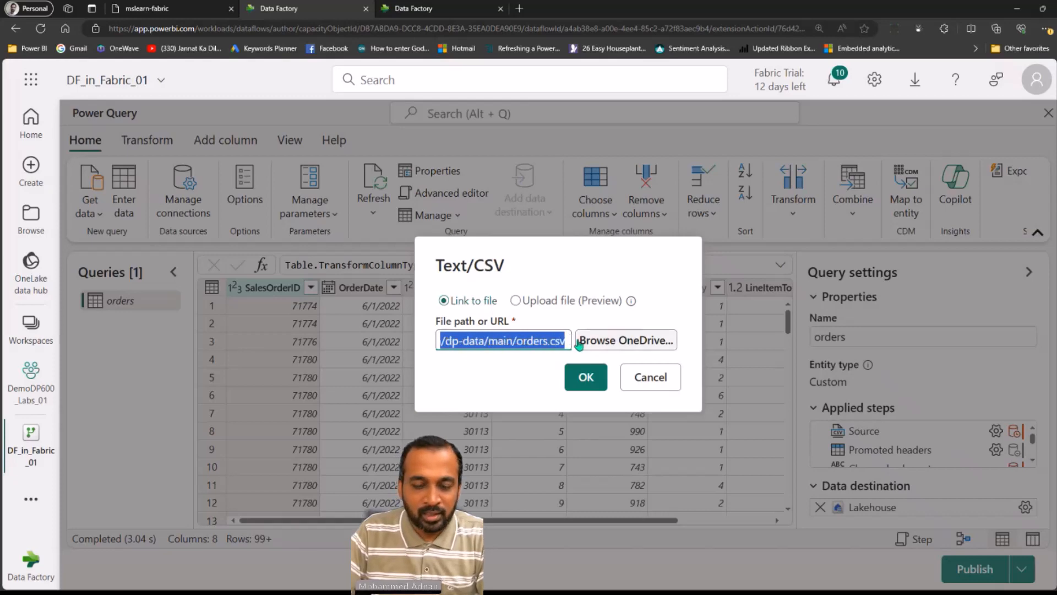
pyautogui.click(650, 380)
pyautogui.click(86, 213)
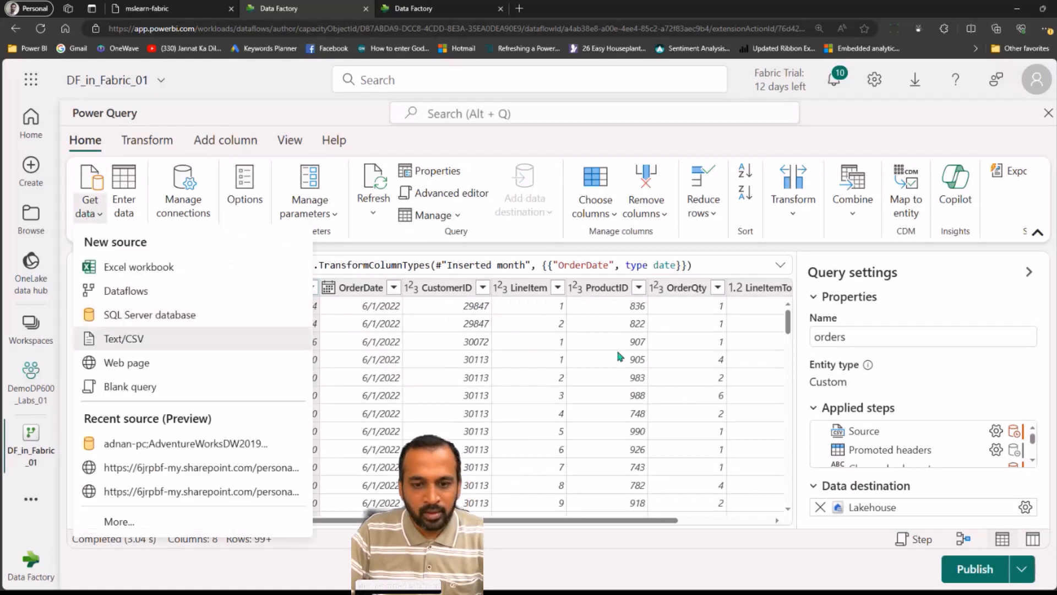
pyautogui.click(123, 338)
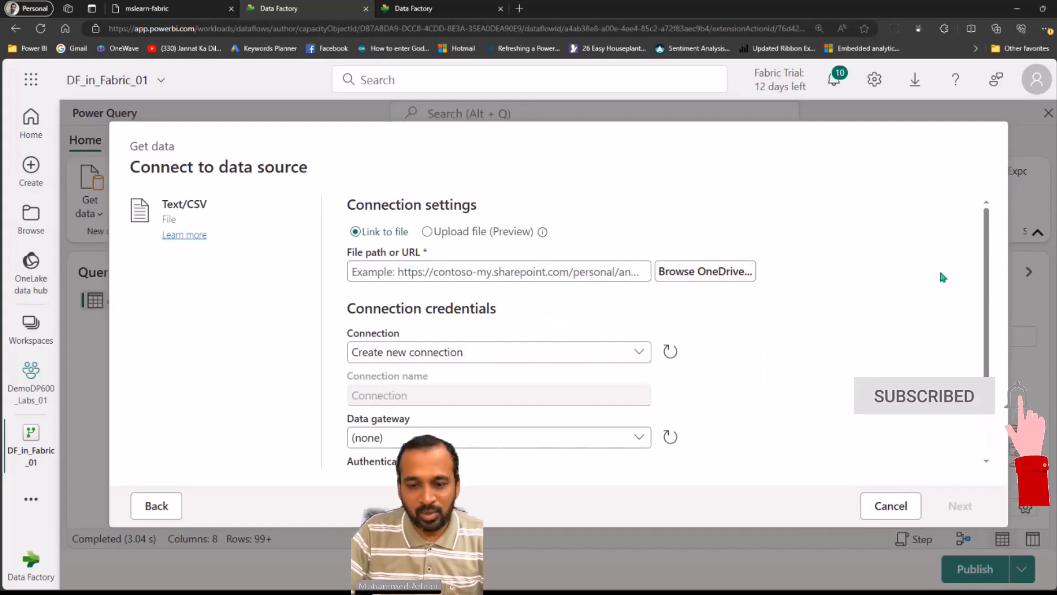
pyautogui.scroll(-3, 980, 252)
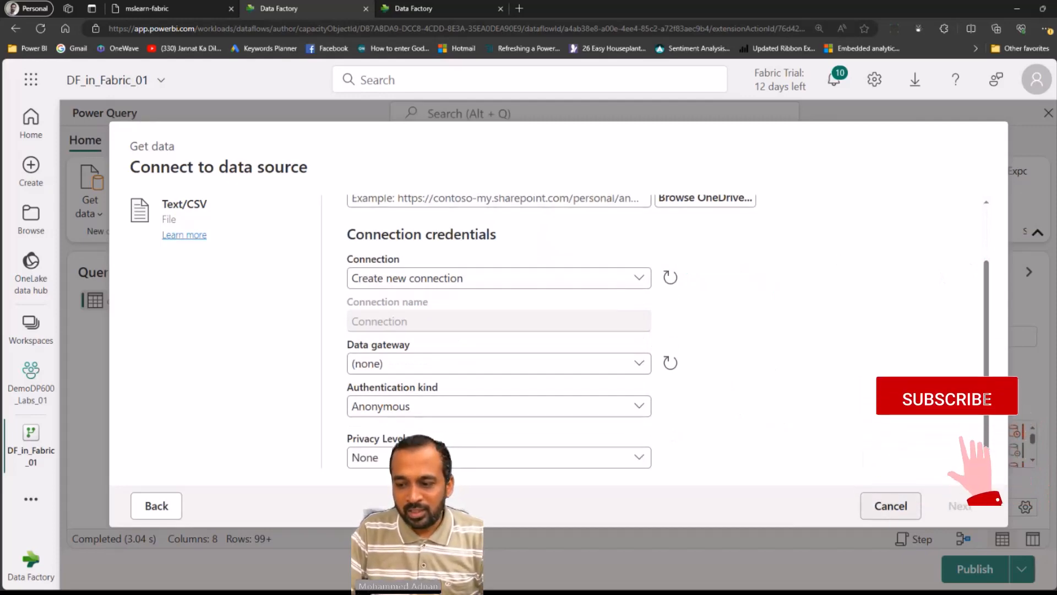
pyautogui.click(890, 507)
# Step through the applied steps from Source to Inserted month to preview each transformation
pyautogui.click(863, 431)
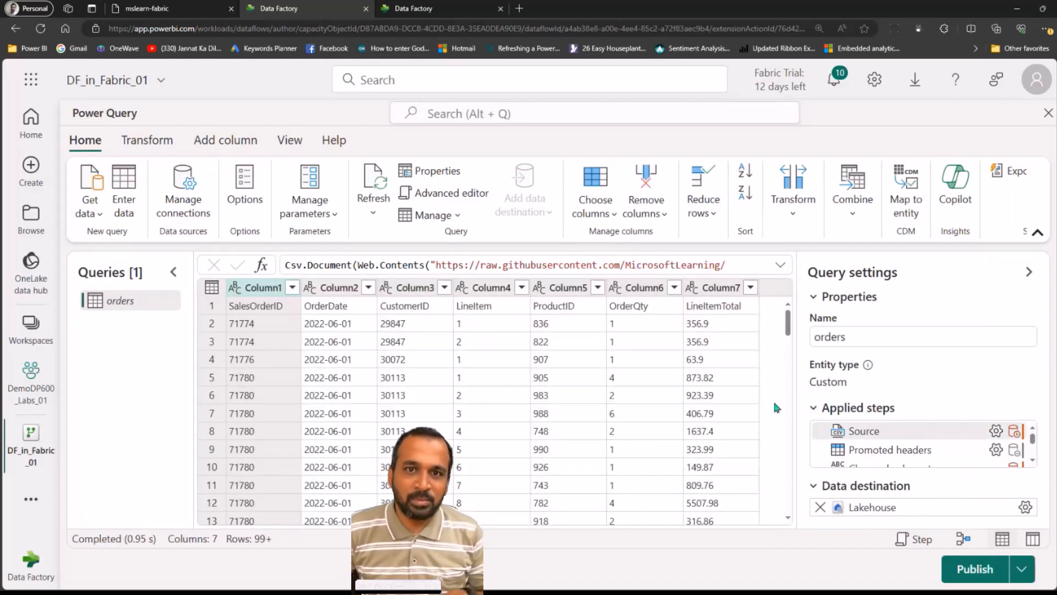
pyautogui.click(1039, 235)
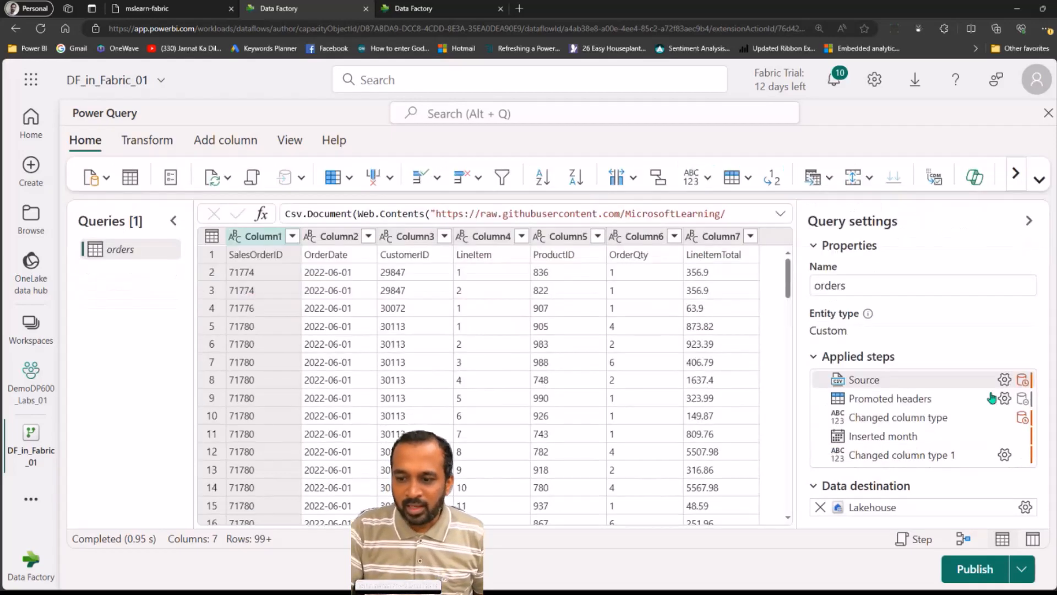
pyautogui.click(906, 402)
pyautogui.moveTo(883, 421)
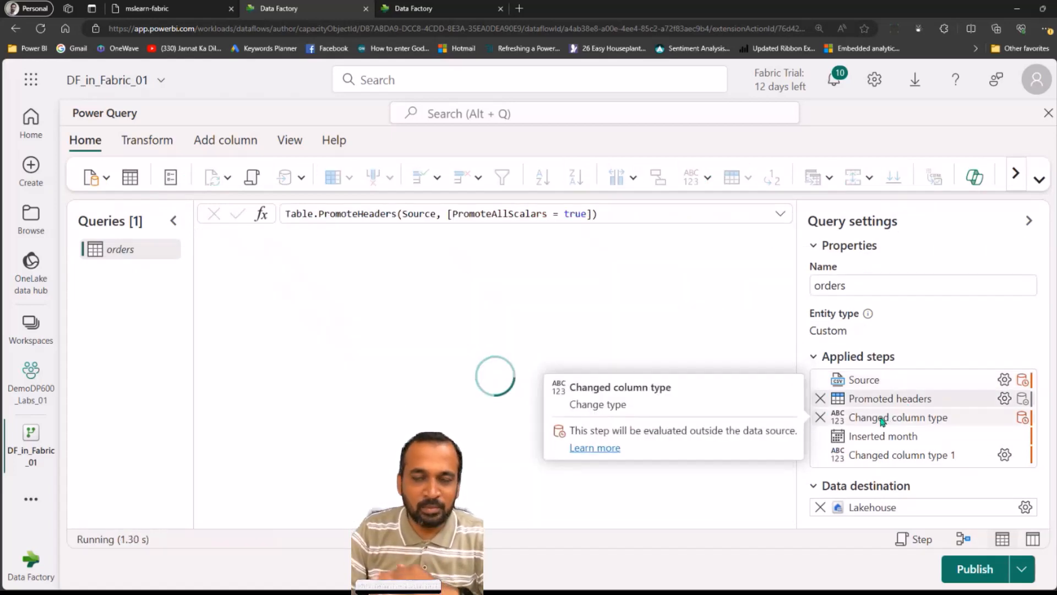
pyautogui.click(882, 420)
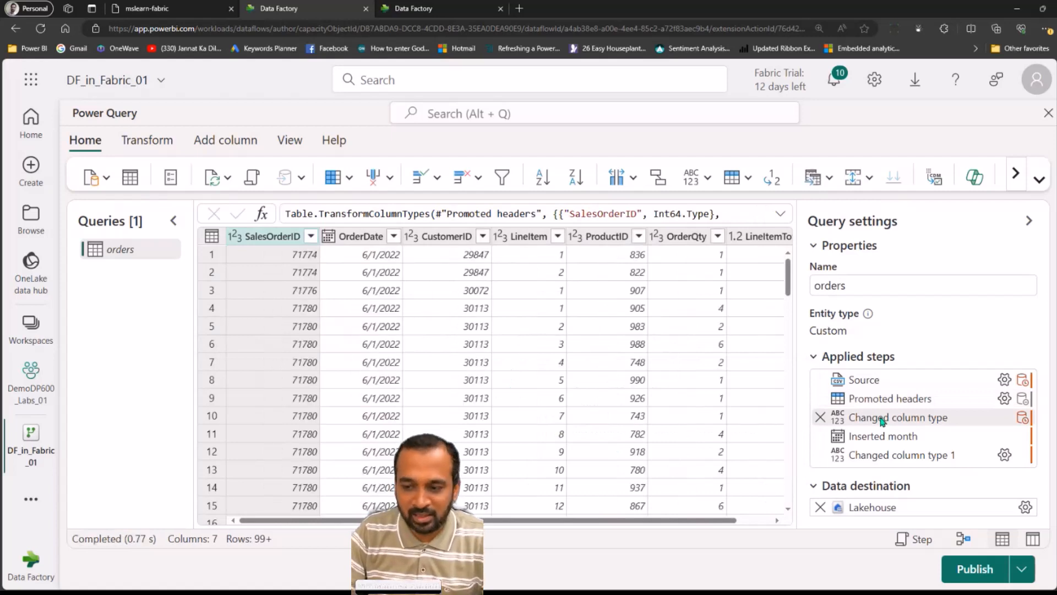
pyautogui.moveTo(972, 398)
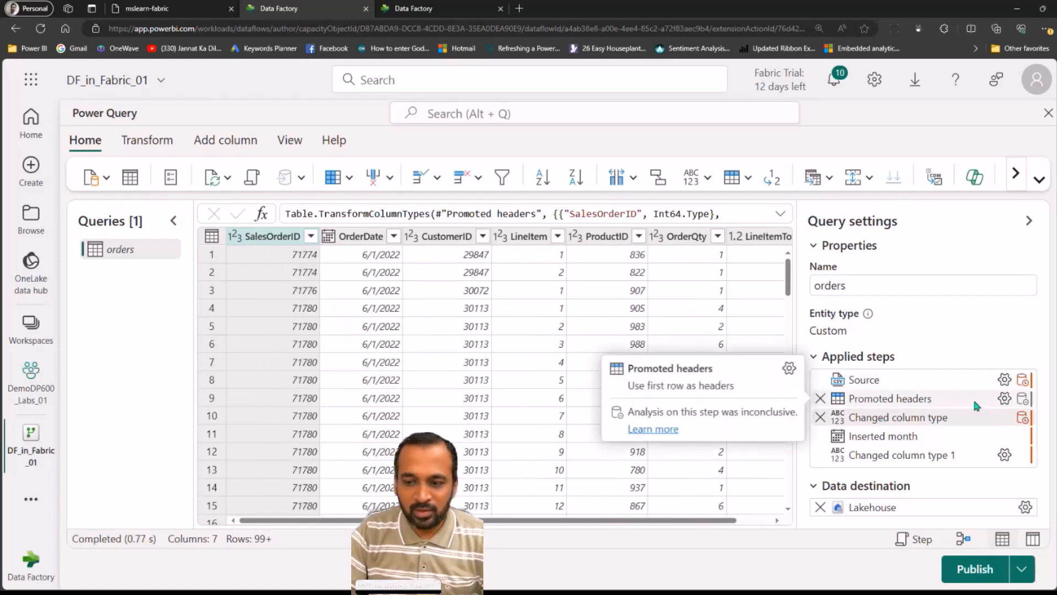
pyautogui.moveTo(893, 439)
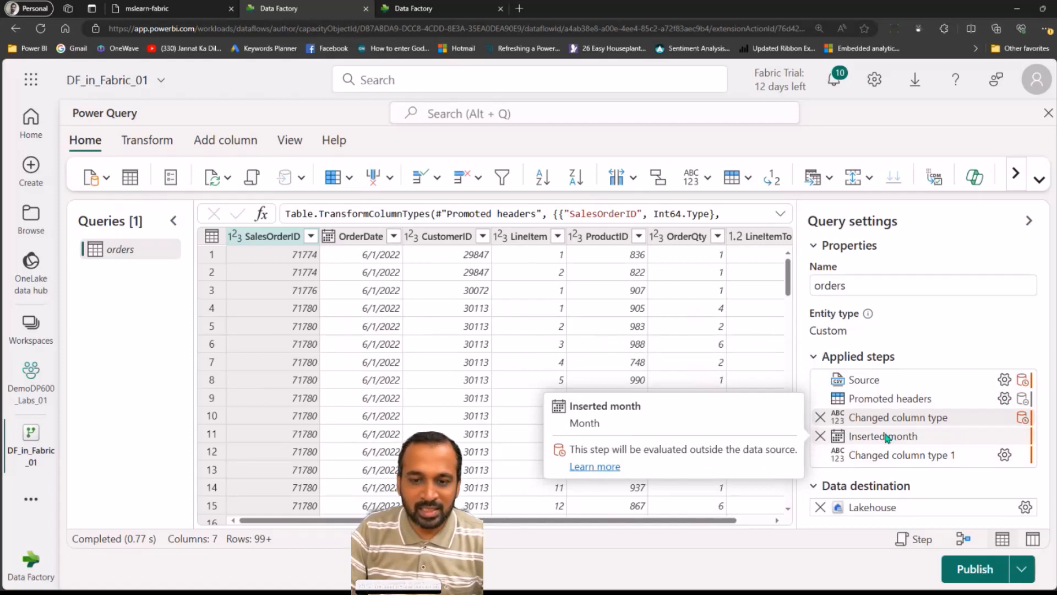
pyautogui.click(887, 438)
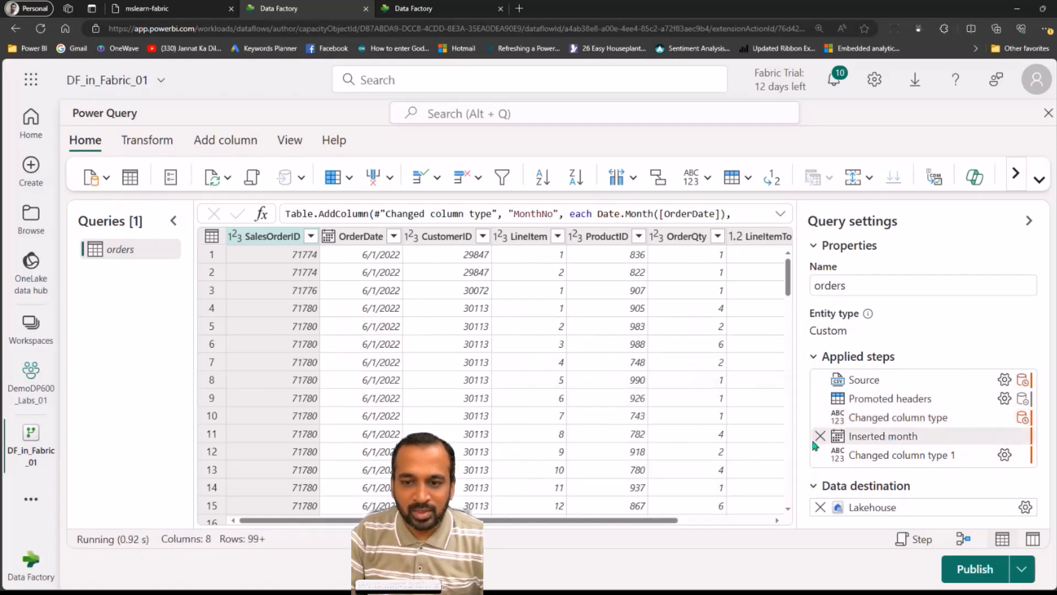
# Examine the Date month options for adding a month column from the OrderDate column
pyautogui.rightClick(363, 240)
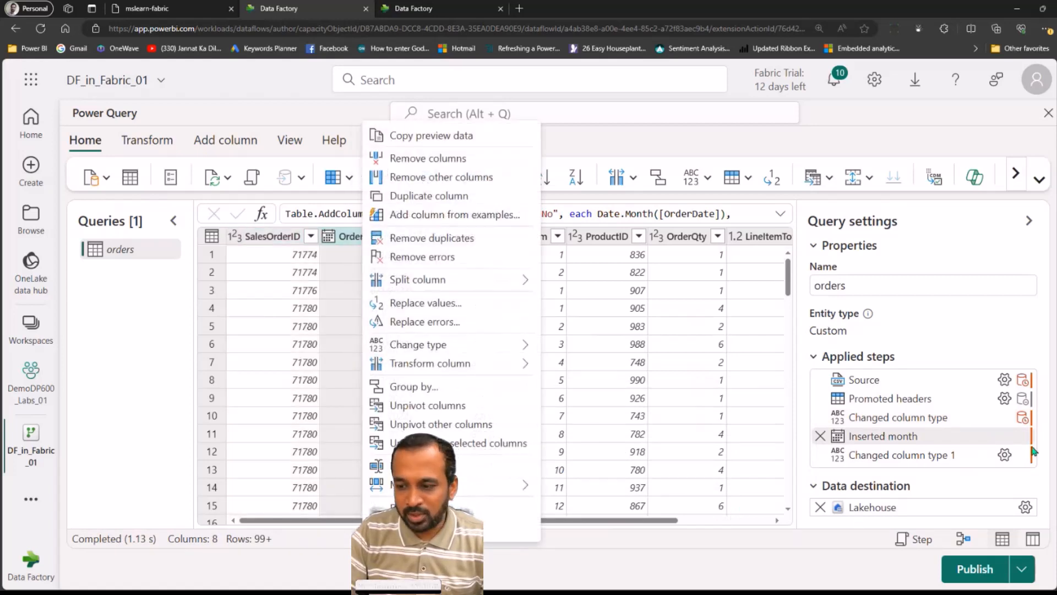
pyautogui.click(687, 519)
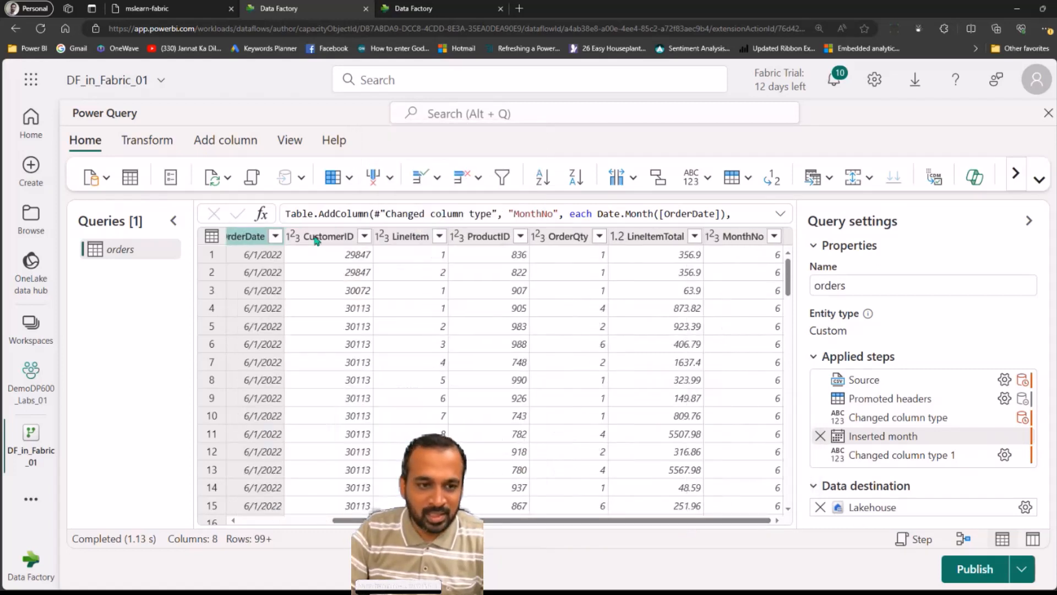
pyautogui.click(242, 147)
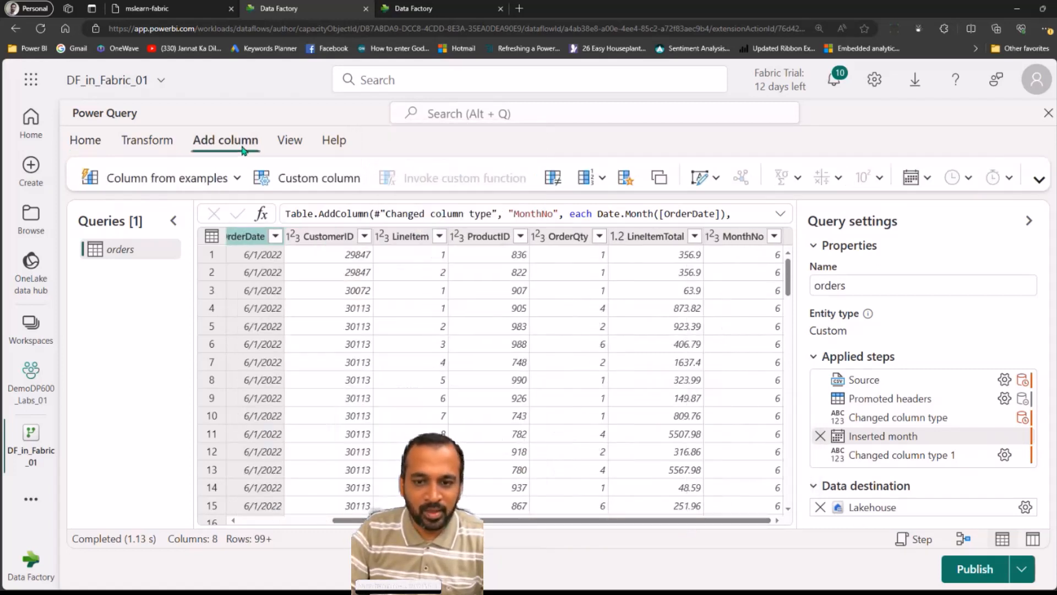
pyautogui.click(1039, 181)
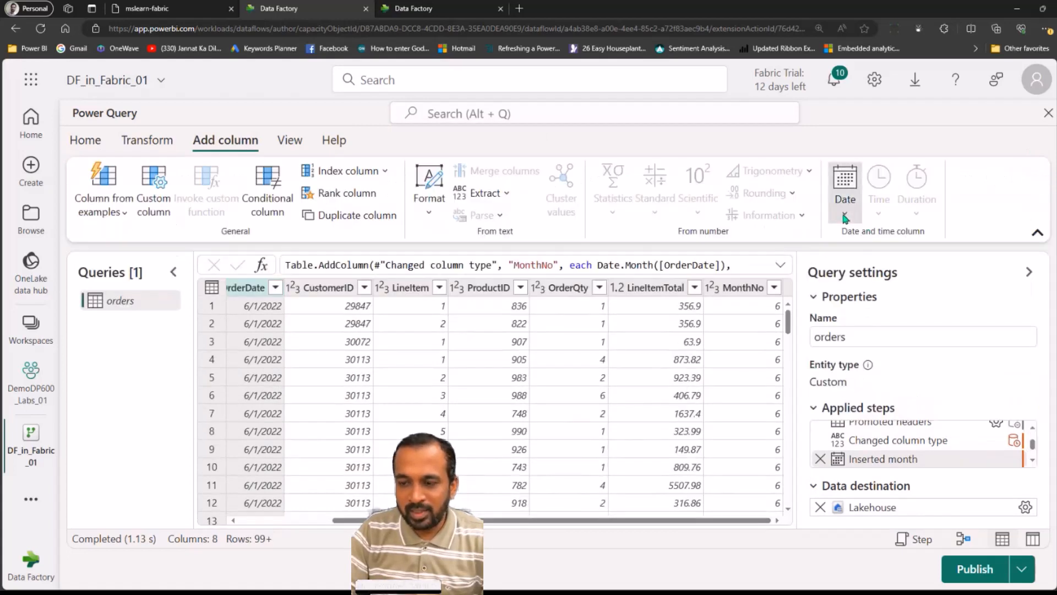
pyautogui.click(845, 218)
pyautogui.moveTo(787, 347)
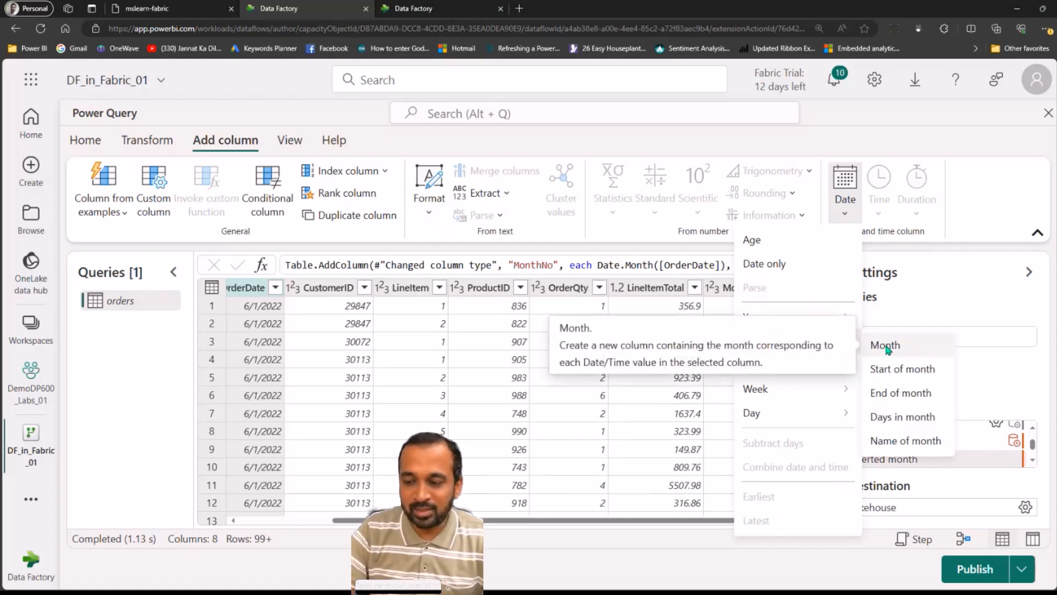
pyautogui.click(1033, 460)
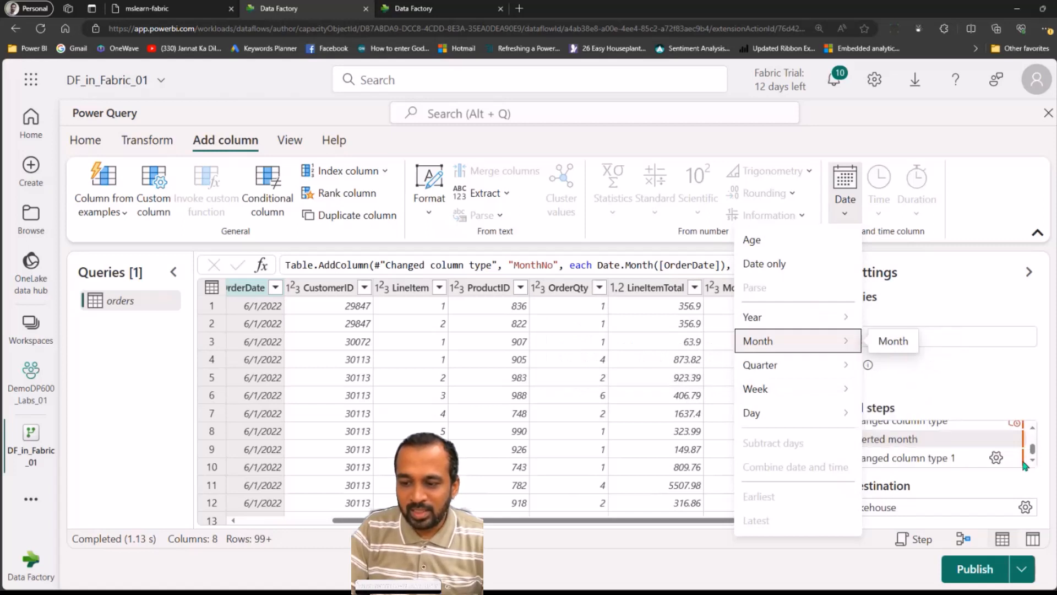
pyautogui.click(930, 462)
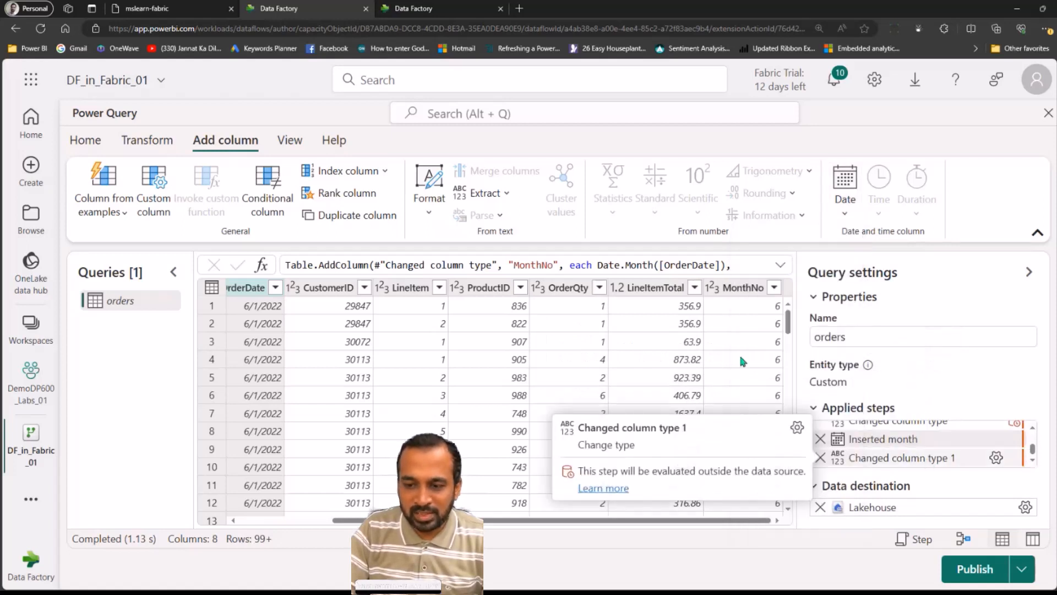
# Step through the Inserted month and Changed column type 1 steps and check the OrderDate column's data type
pyautogui.click(885, 441)
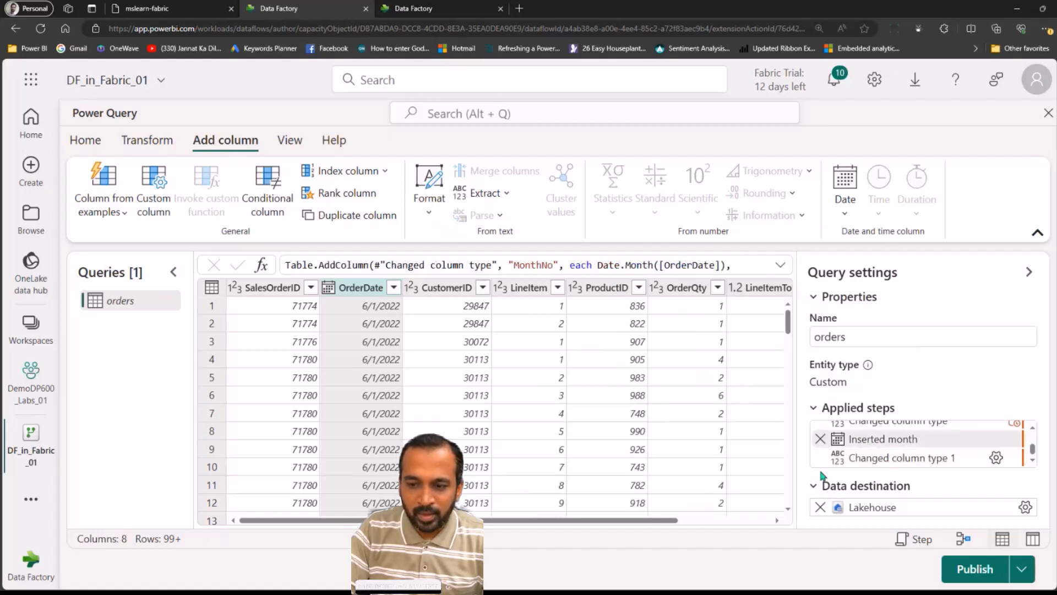
pyautogui.click(705, 521)
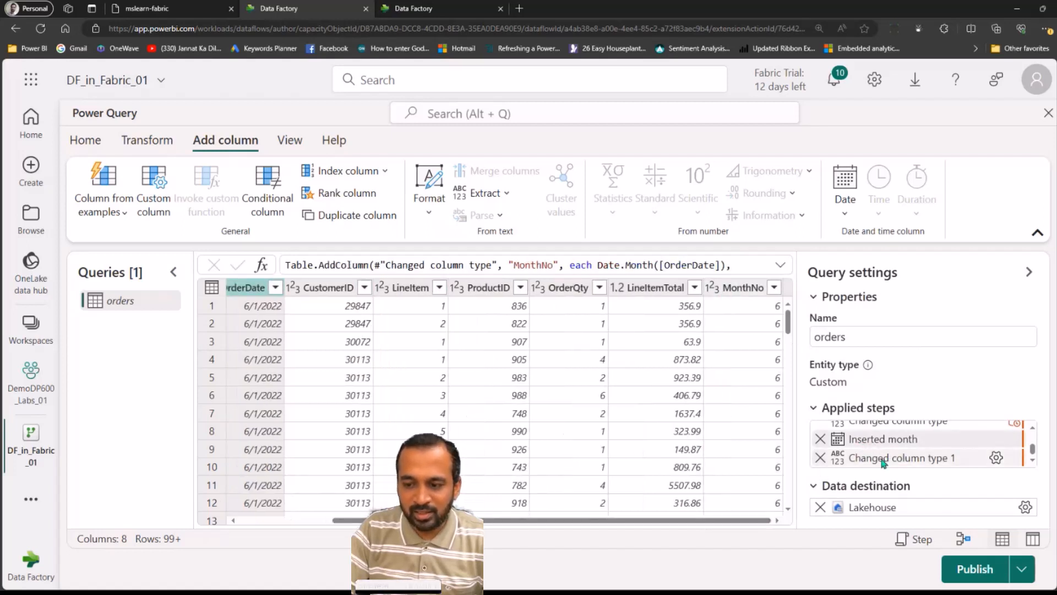
pyautogui.moveTo(885, 462)
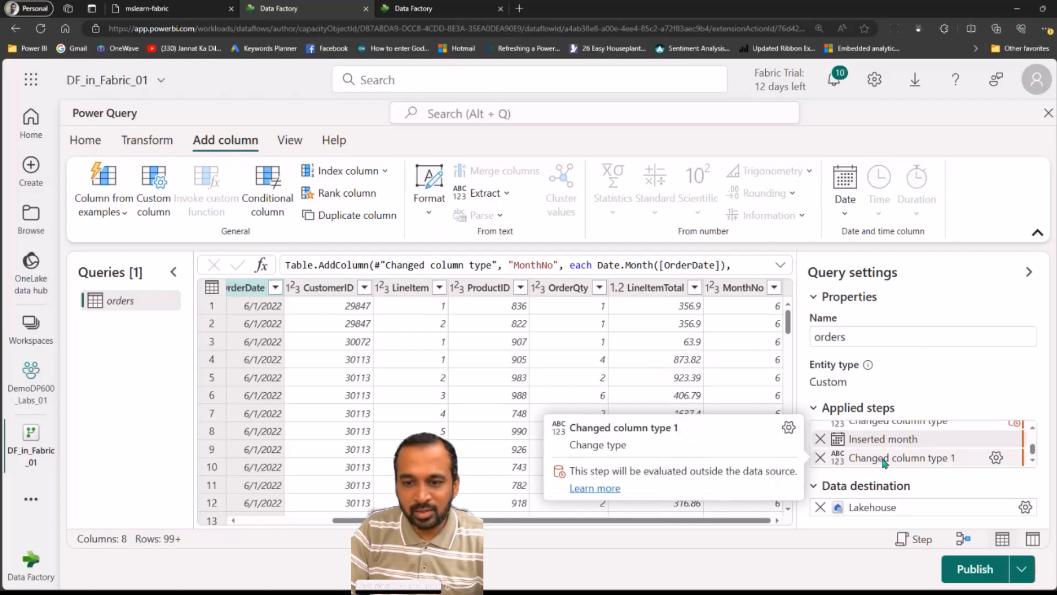
pyautogui.click(885, 463)
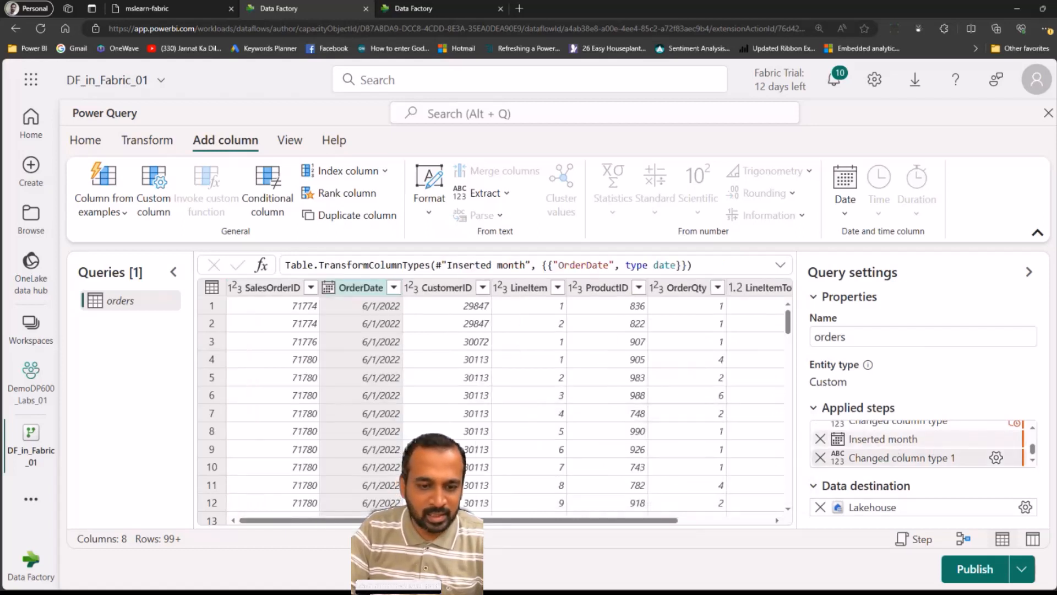
pyautogui.click(883, 439)
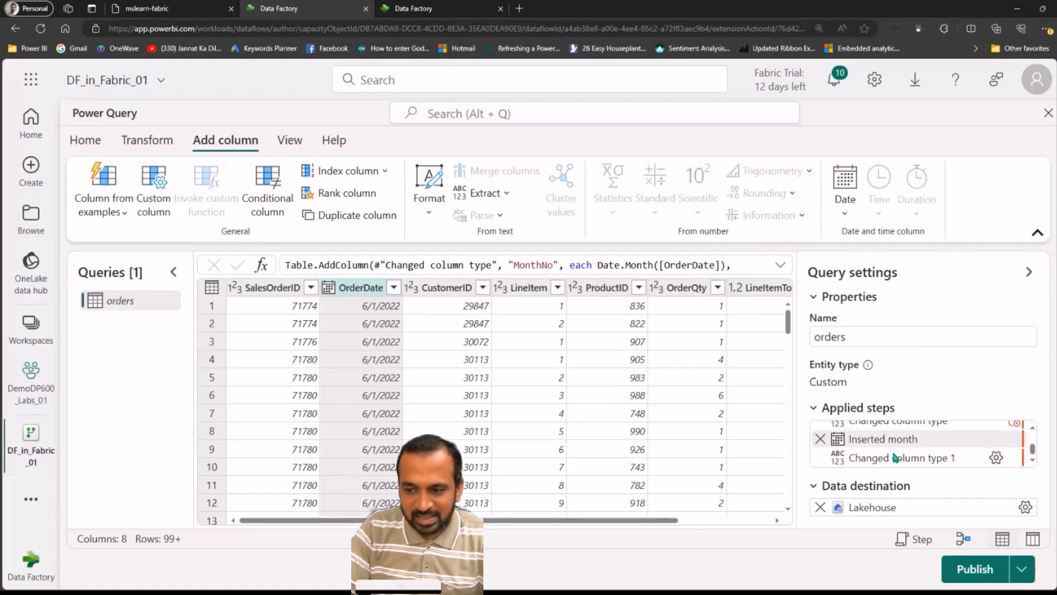
pyautogui.moveTo(892, 442)
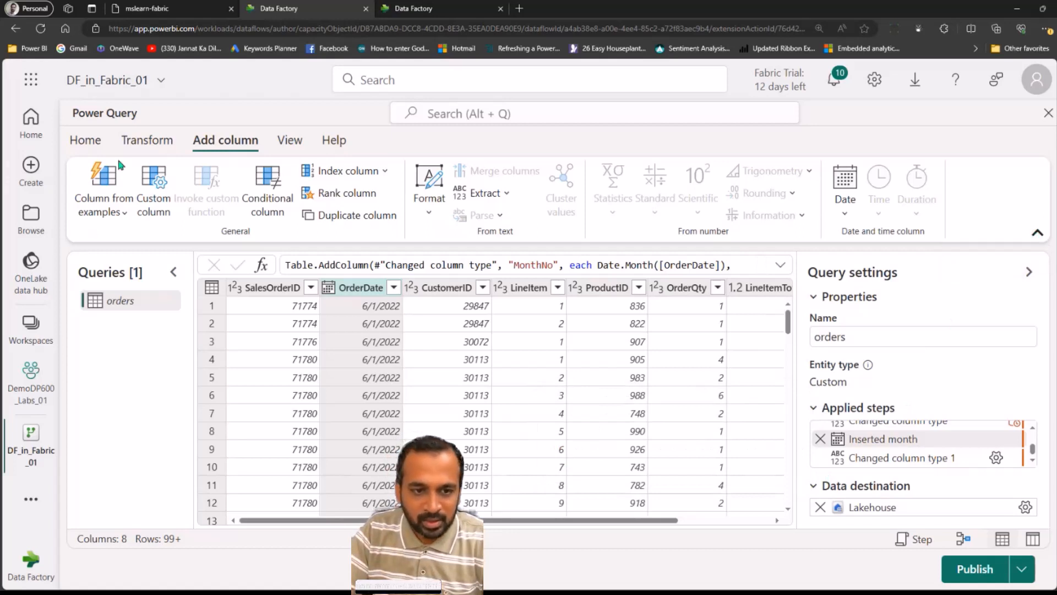
pyautogui.click(1037, 233)
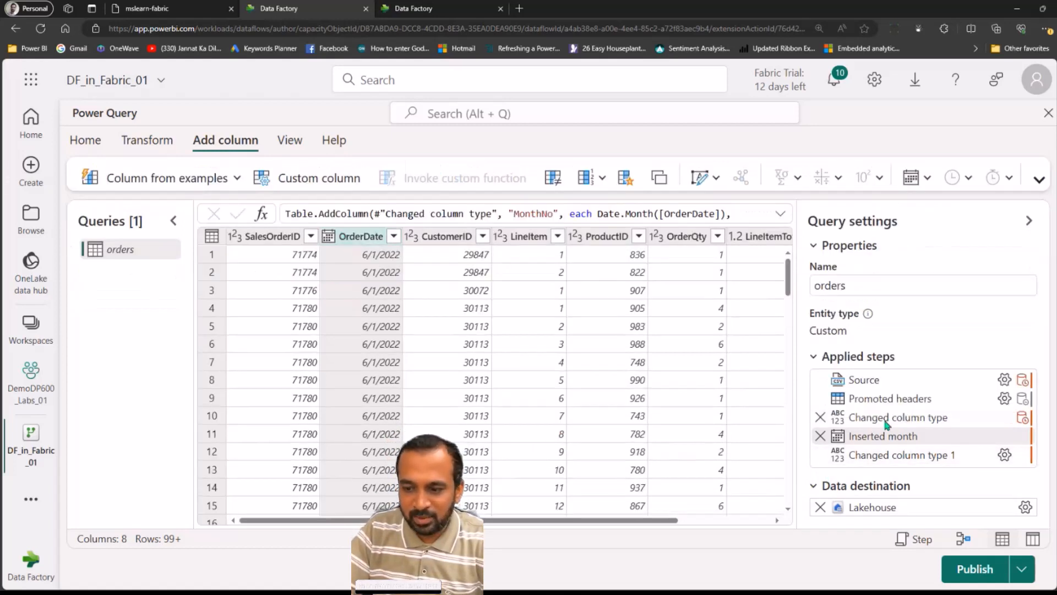
pyautogui.click(329, 238)
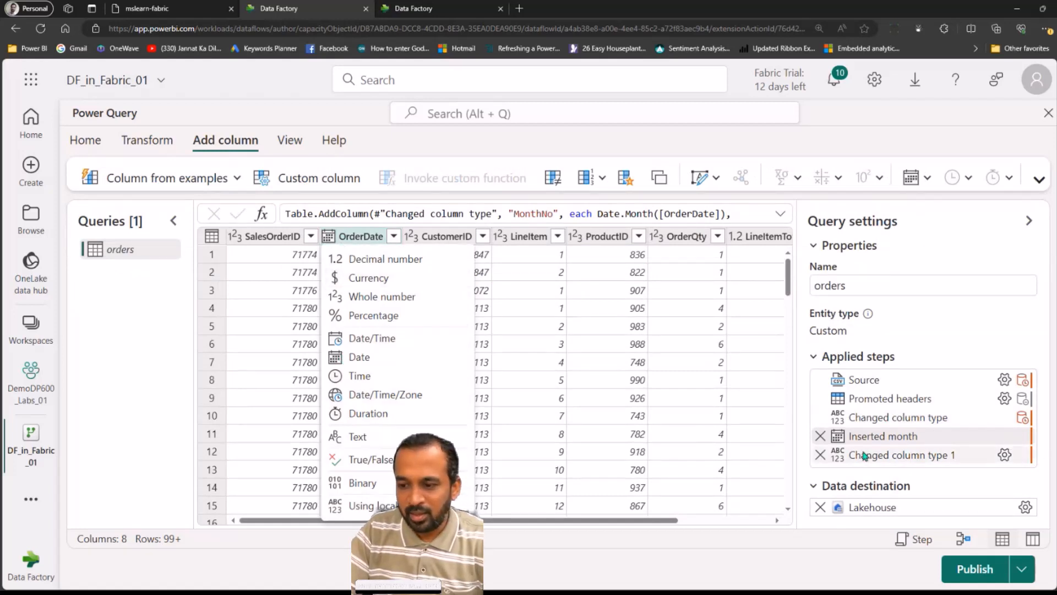
pyautogui.click(925, 454)
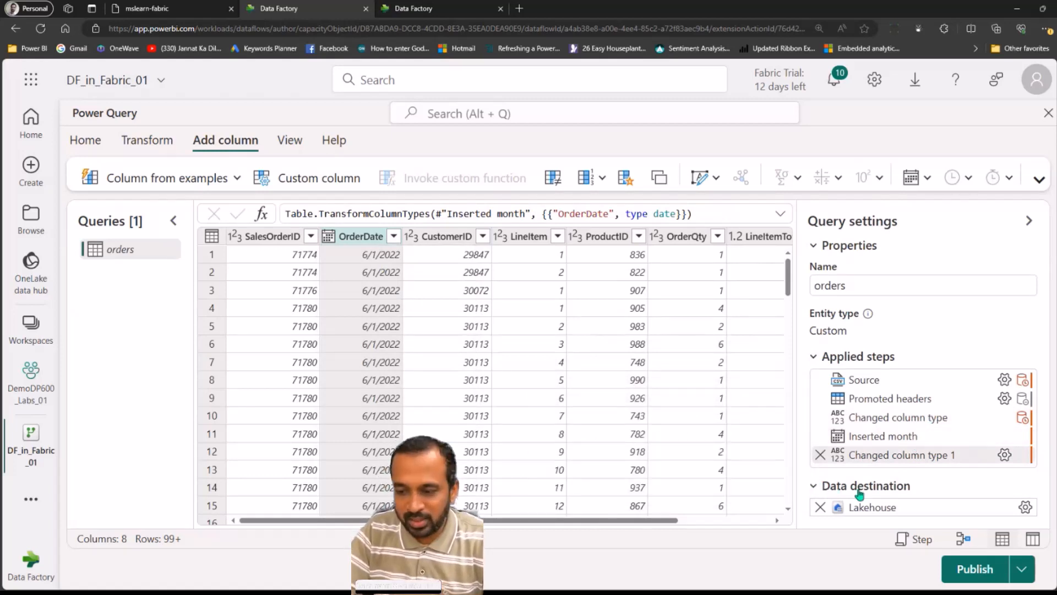
pyautogui.moveTo(943, 507)
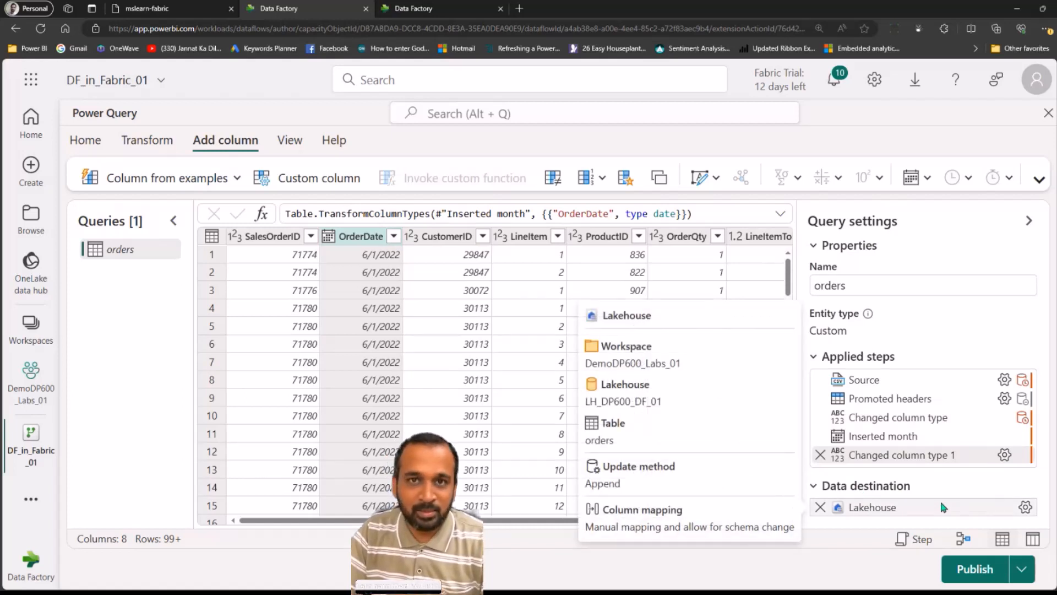
pyautogui.click(1025, 507)
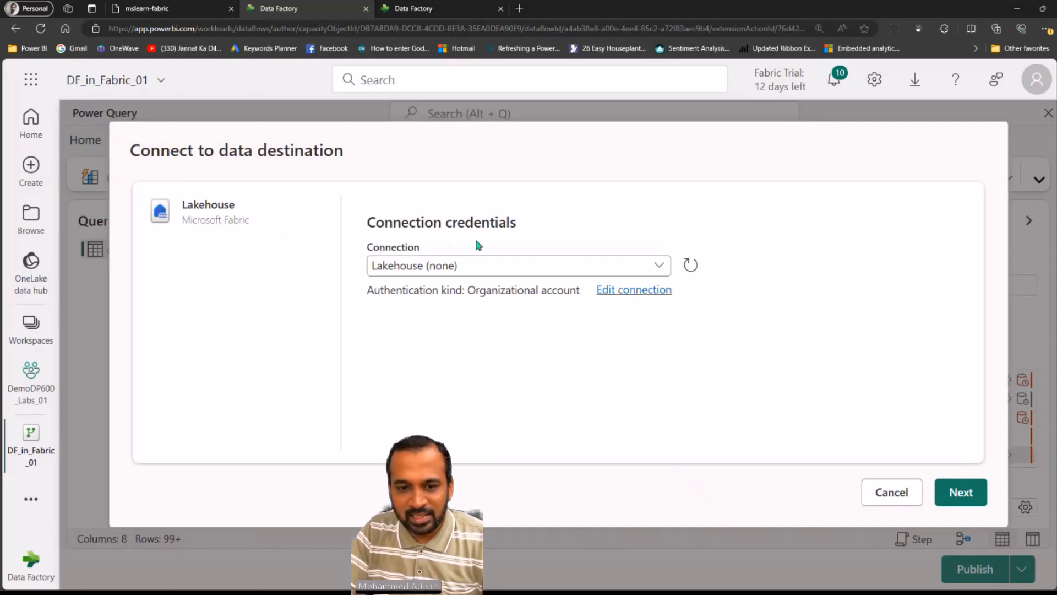
pyautogui.click(890, 494)
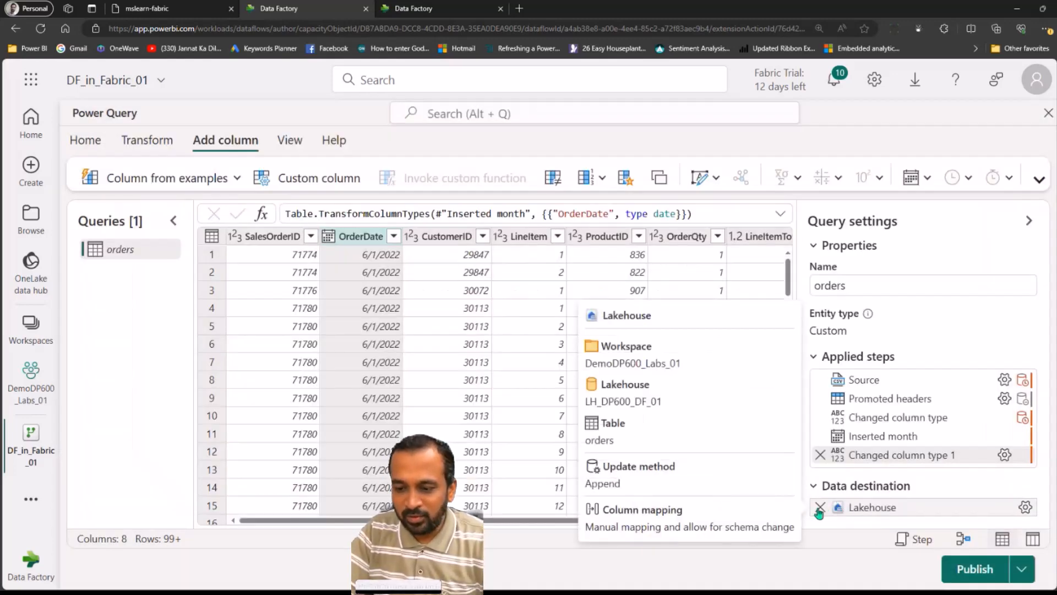
# Replace the query's data destination with a new Lakehouse destination using the existing Lakehouse connection
pyautogui.click(820, 508)
pyautogui.click(641, 360)
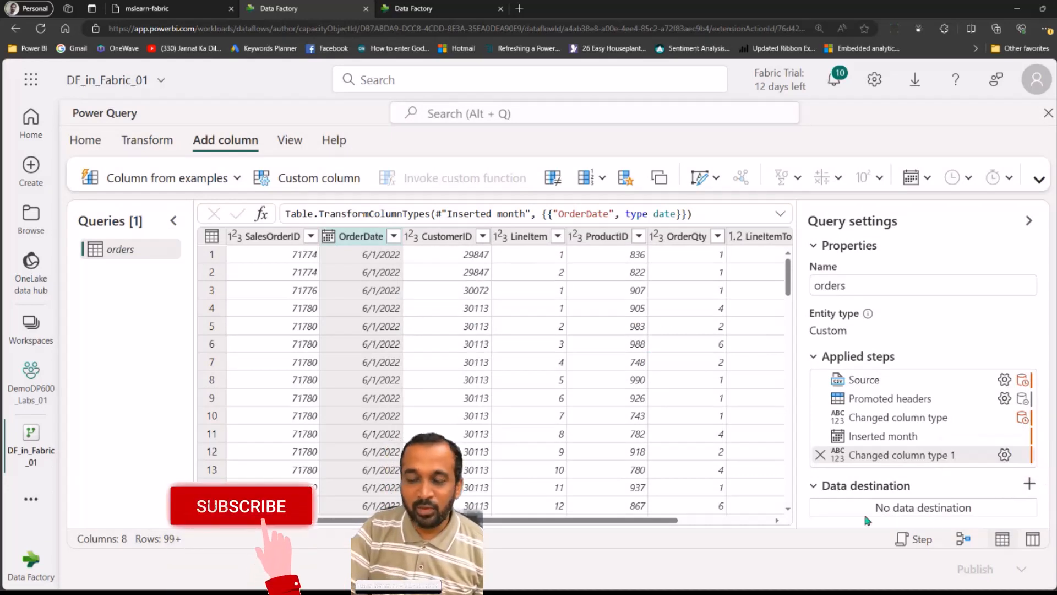
pyautogui.click(1029, 486)
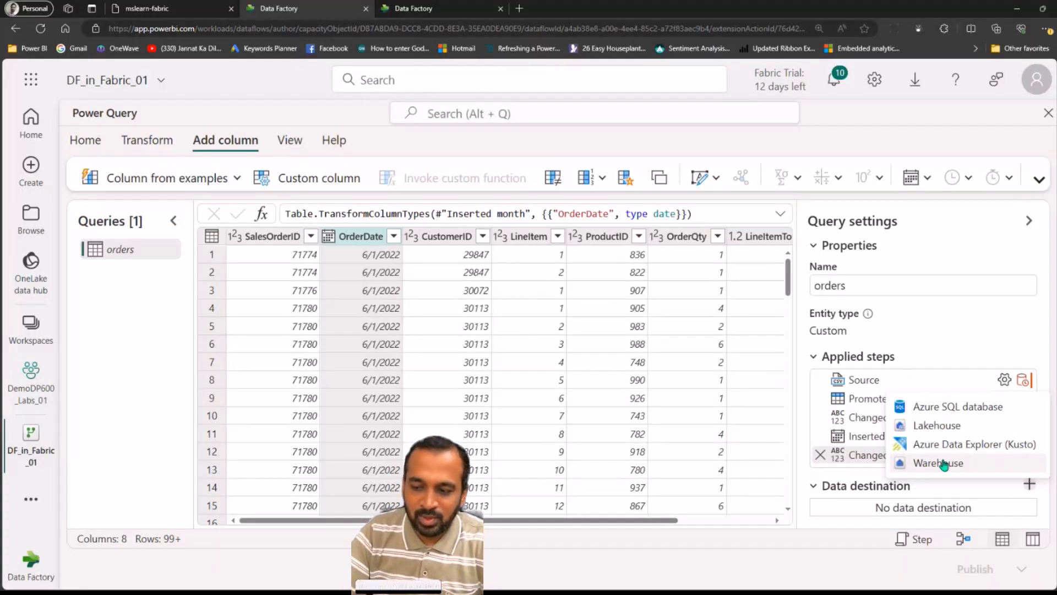
pyautogui.click(950, 426)
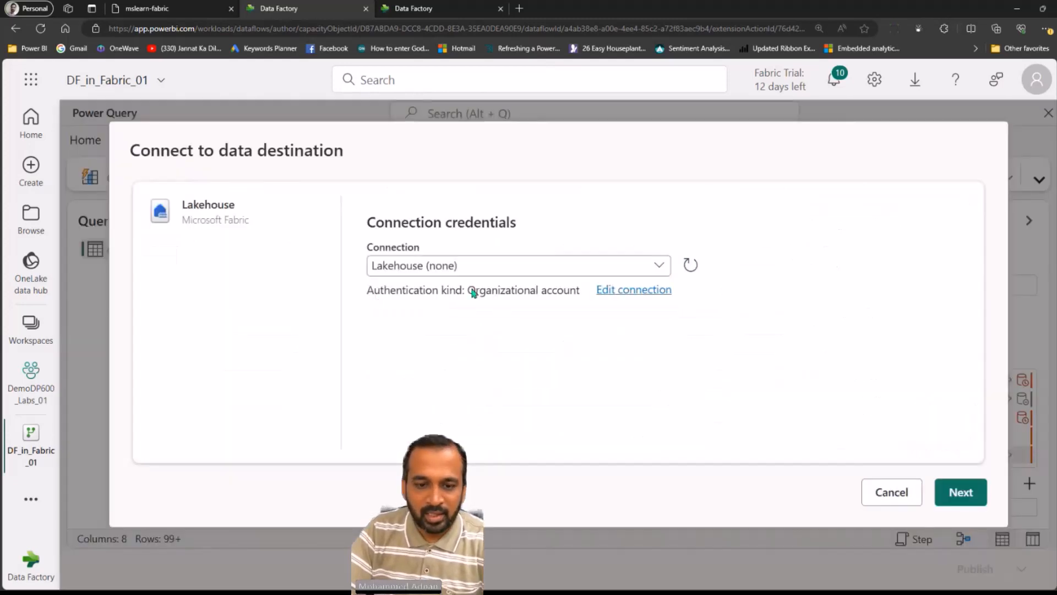
pyautogui.click(959, 491)
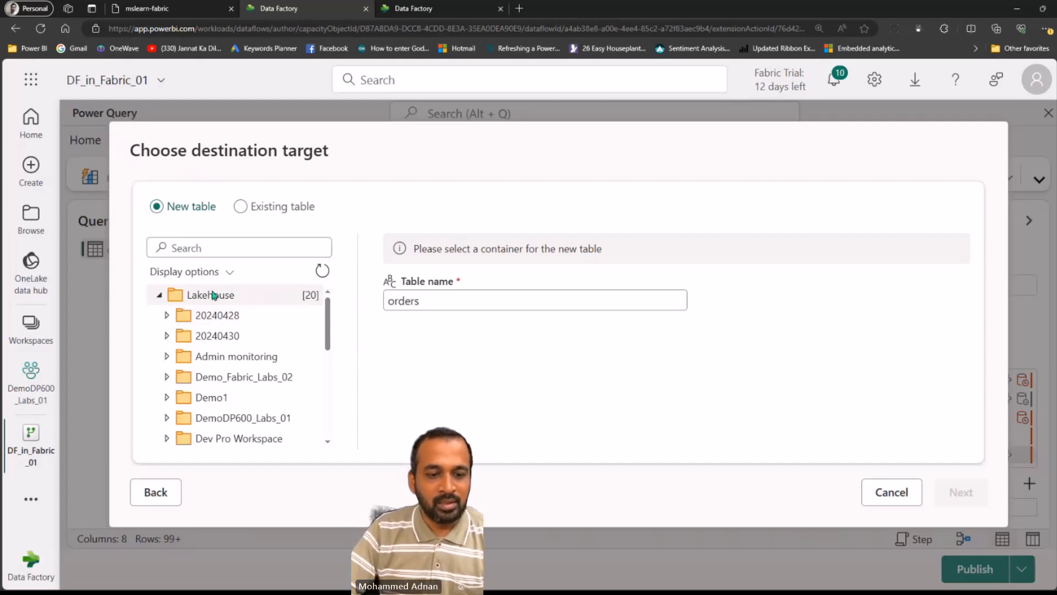
# Target a new table named orders in the LH_Lab18_01 lakehouse of the DemoDP600_Labs_01 workspace
pyautogui.click(166, 419)
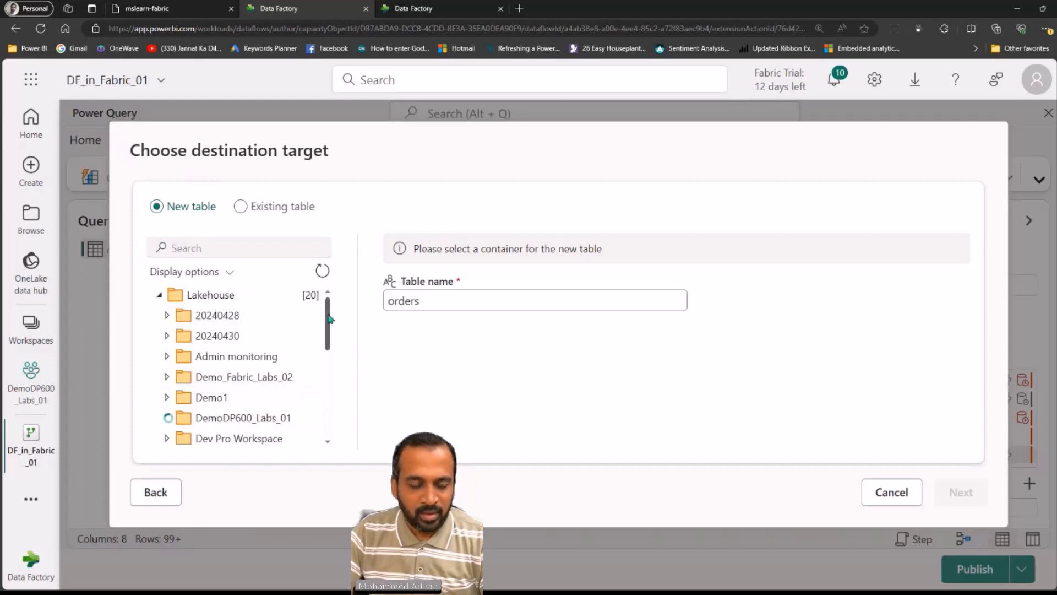
pyautogui.moveTo(329, 318); pyautogui.dragTo(330, 359)
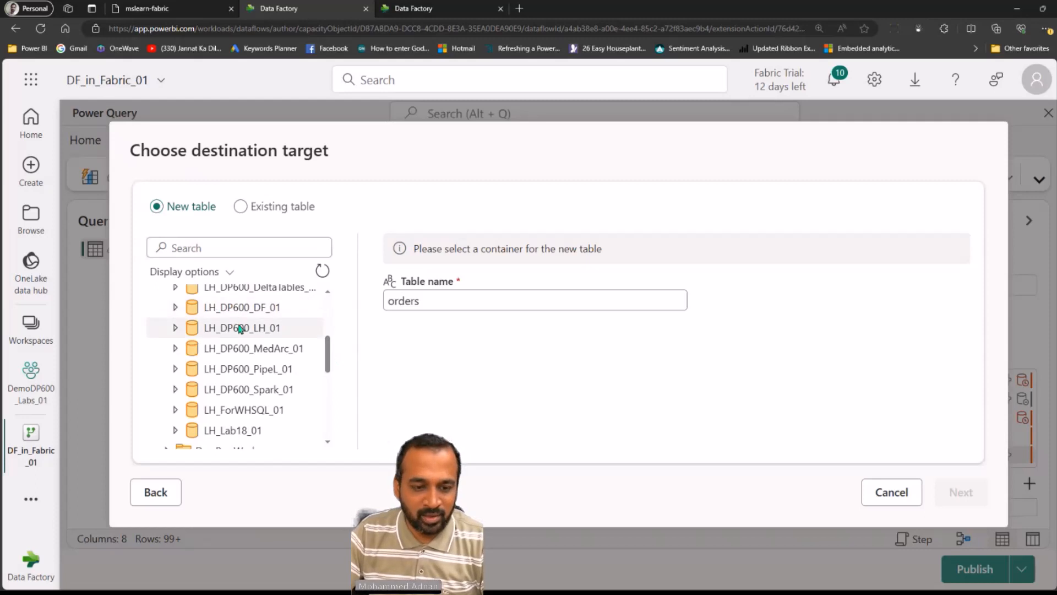
pyautogui.click(258, 430)
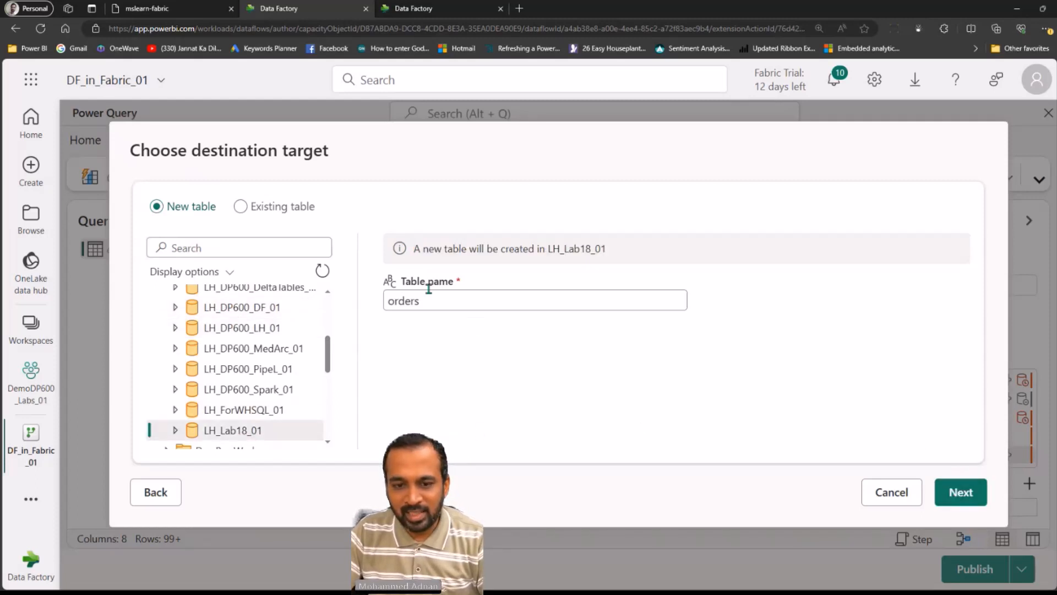
pyautogui.moveTo(422, 249); pyautogui.dragTo(663, 295)
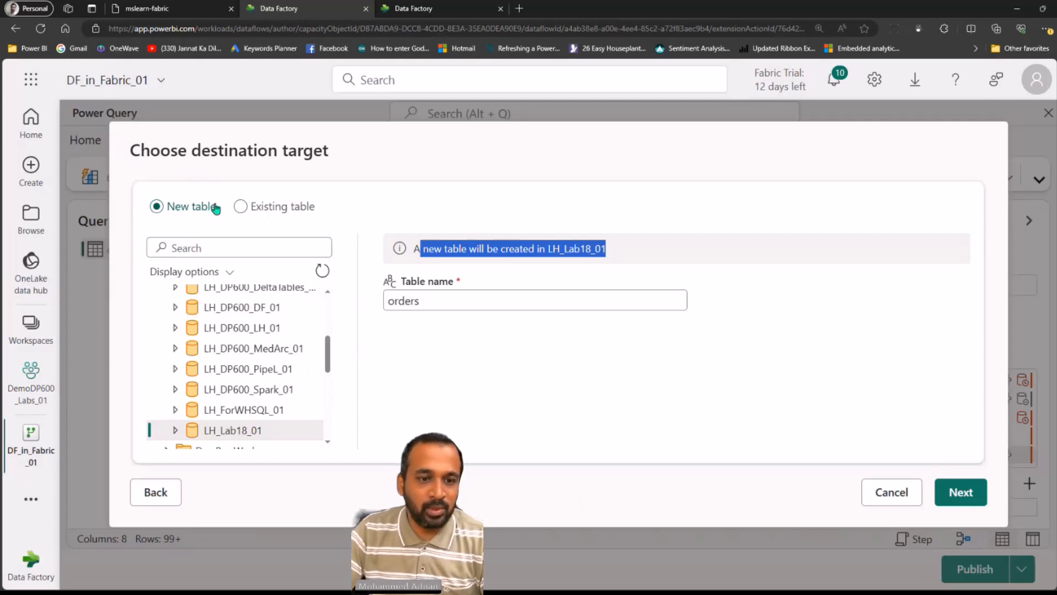
pyautogui.click(269, 208)
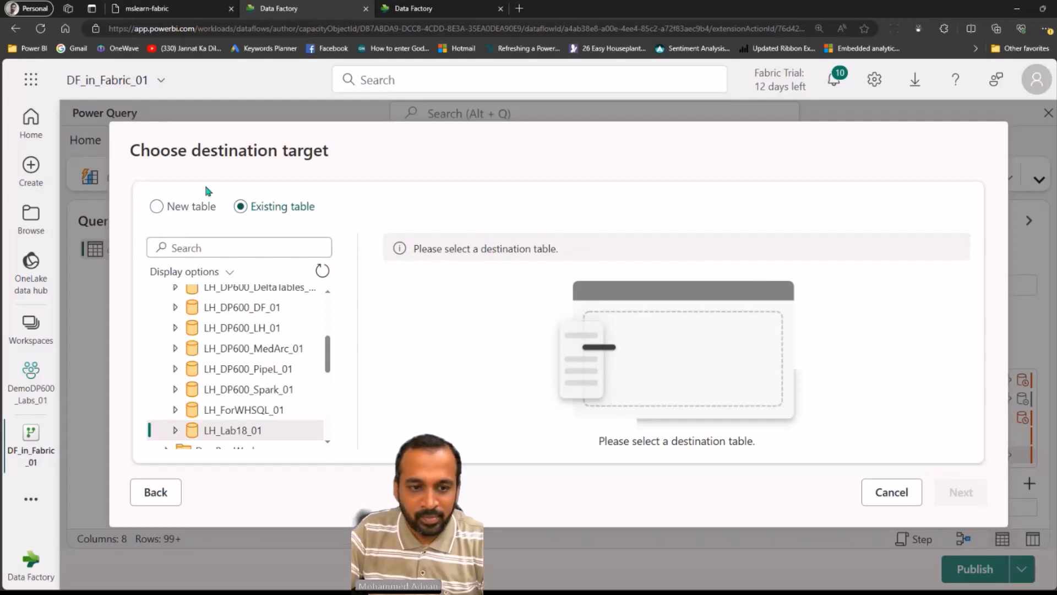
pyautogui.click(212, 208)
pyautogui.click(961, 490)
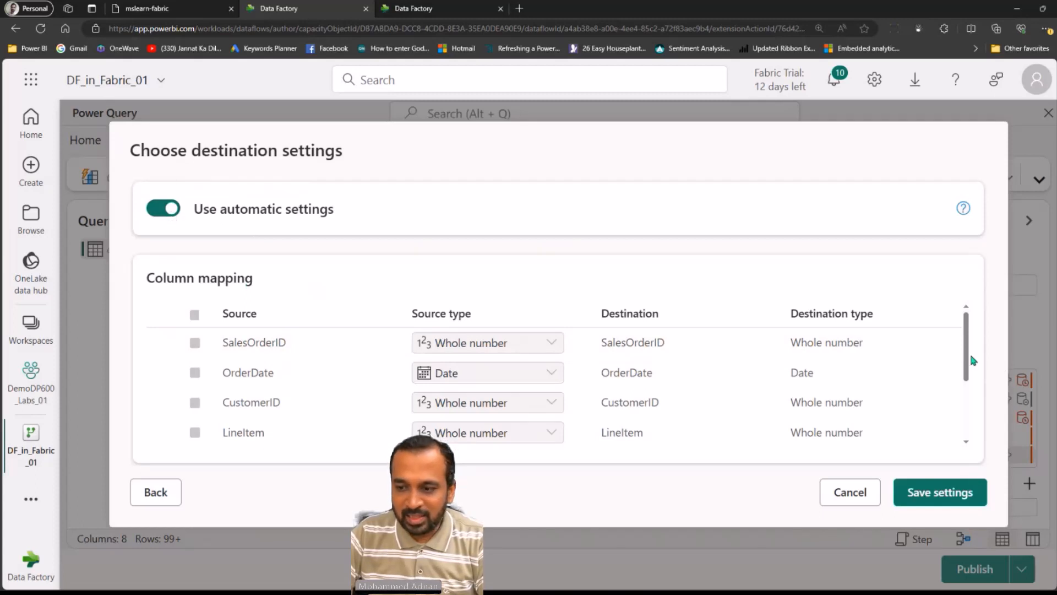
# Turn off automatic destination settings and set the schema option on publish to Fixed schema
pyautogui.scroll(-3, 876, 387)
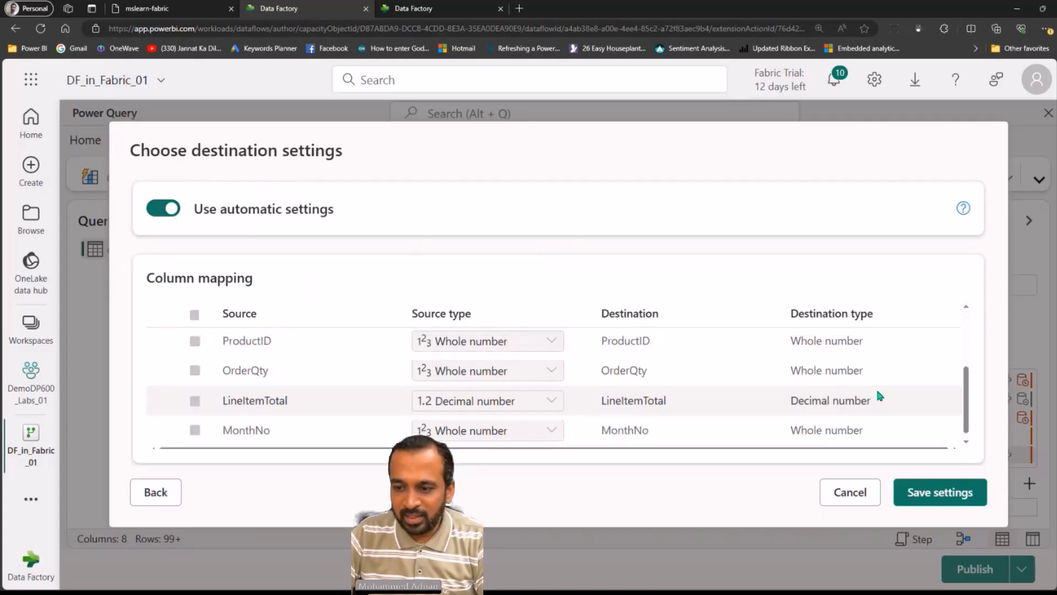
pyautogui.click(158, 208)
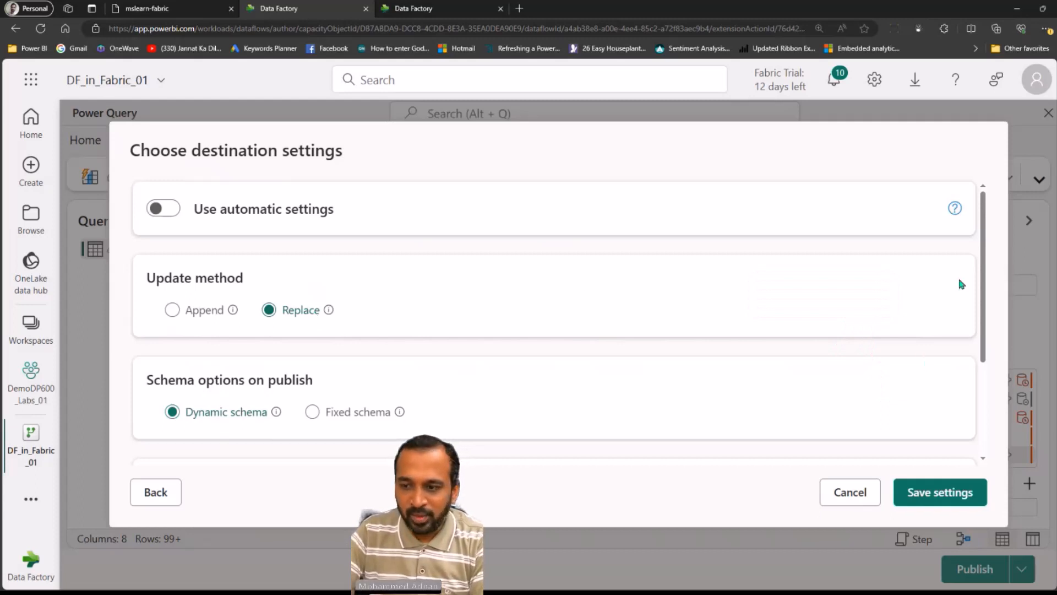
pyautogui.moveTo(985, 254); pyautogui.dragTo(1000, 366)
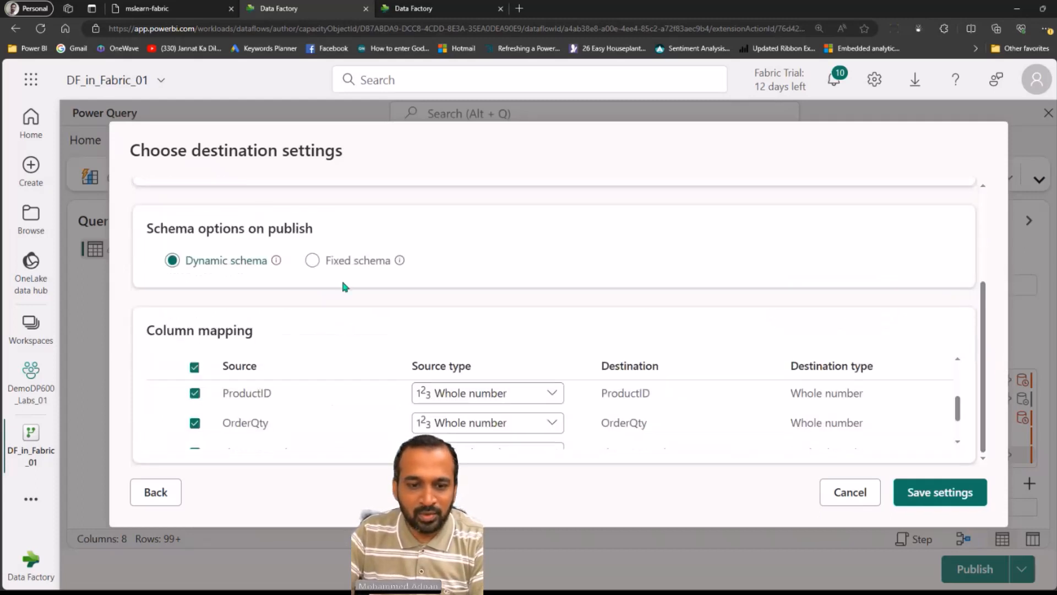
pyautogui.click(313, 261)
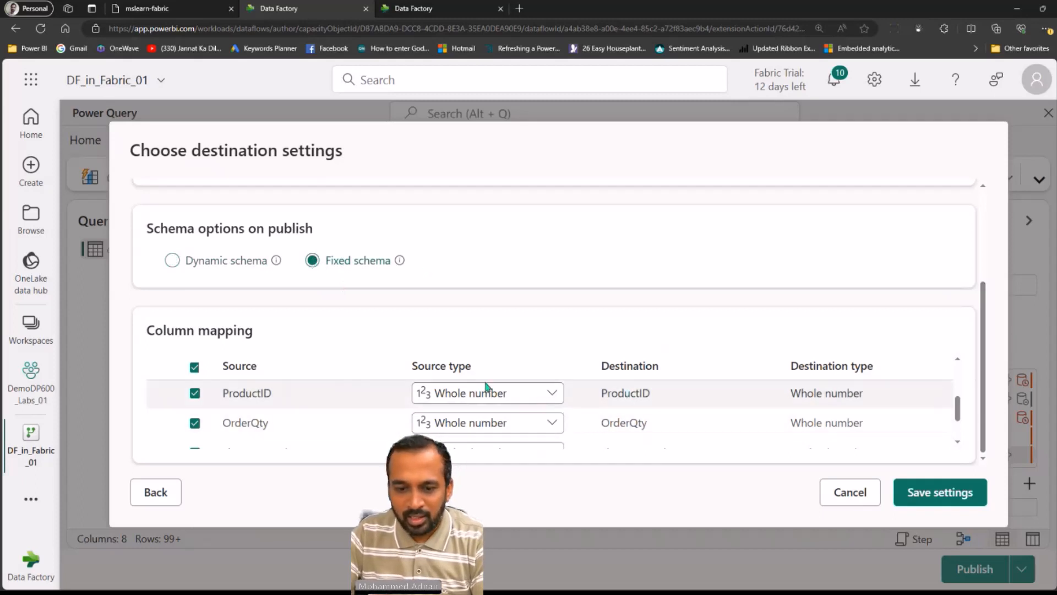
# Exclude the ProductID column from the column mapping and save the destination settings
pyautogui.click(864, 387)
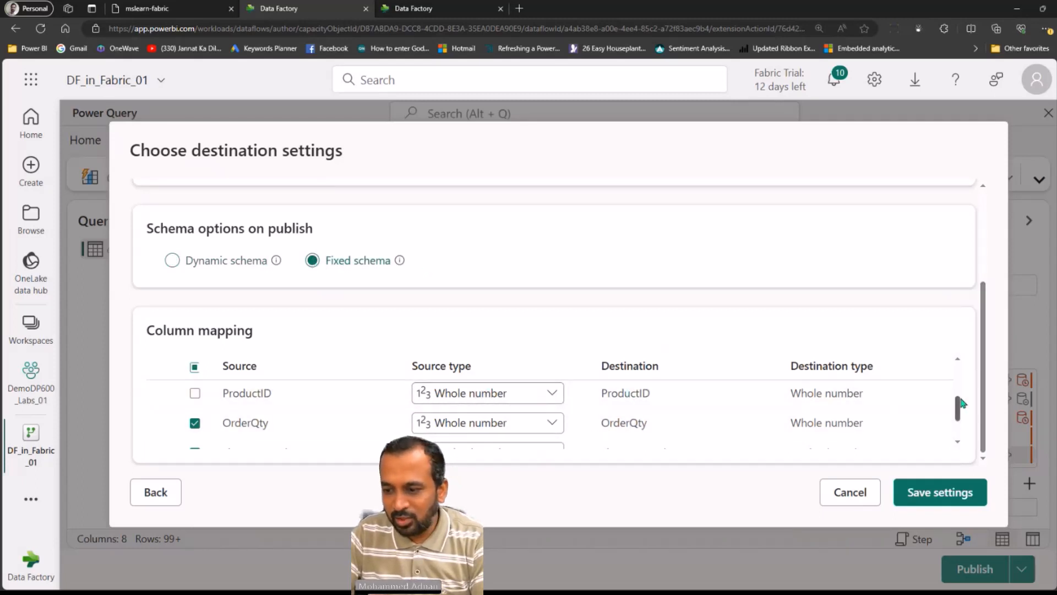
pyautogui.moveTo(962, 405); pyautogui.dragTo(961, 427)
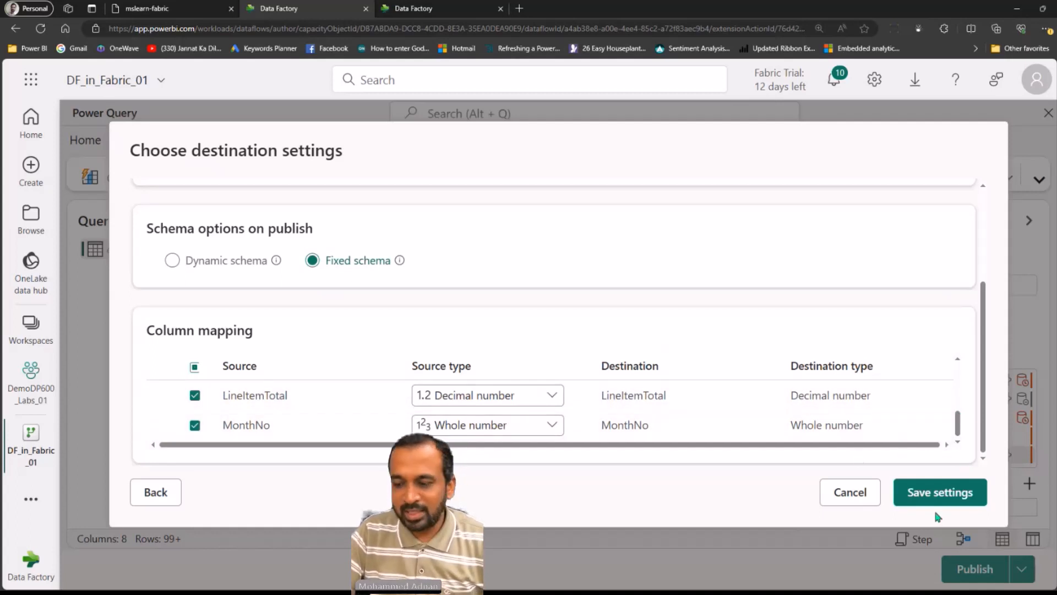
pyautogui.click(940, 495)
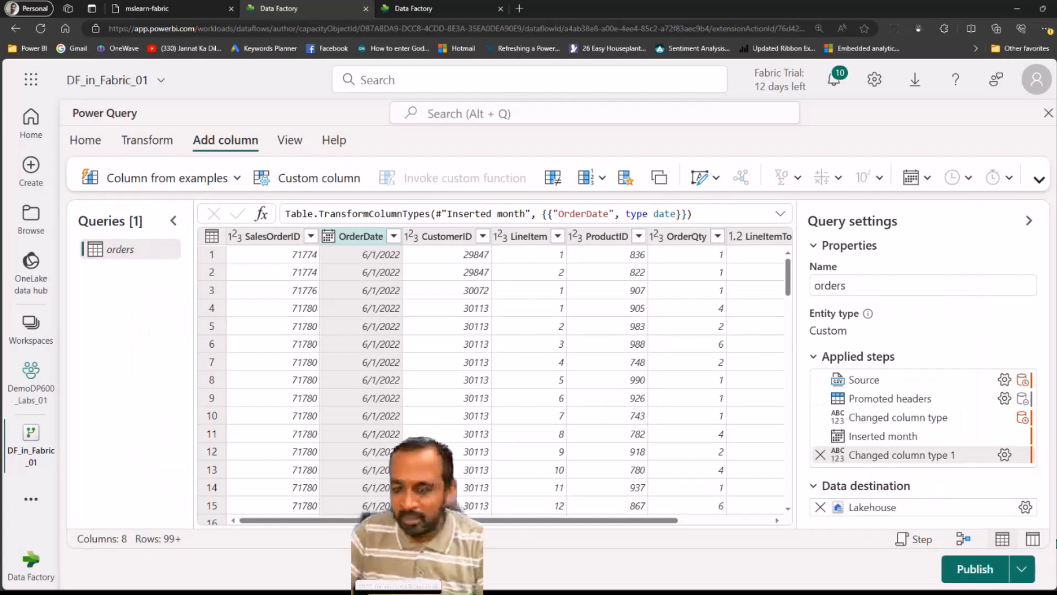
pyautogui.click(973, 570)
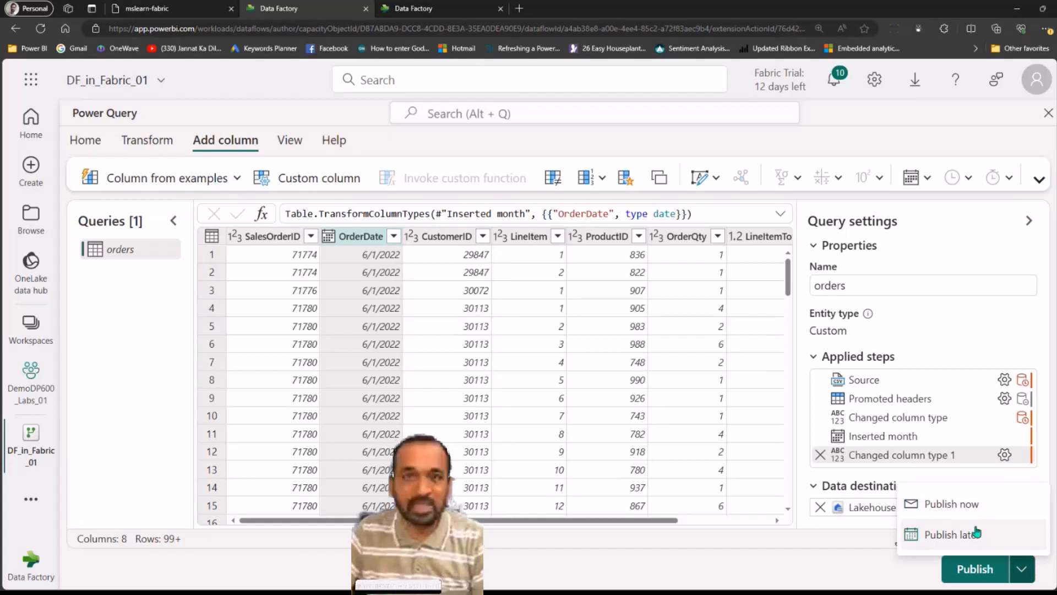
pyautogui.click(788, 559)
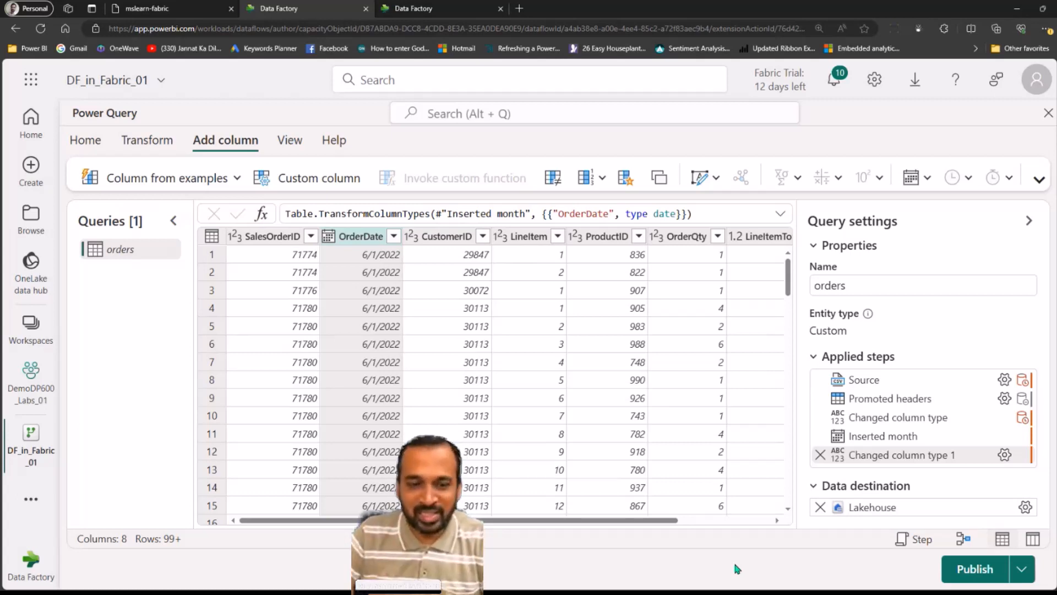
pyautogui.moveTo(986, 388)
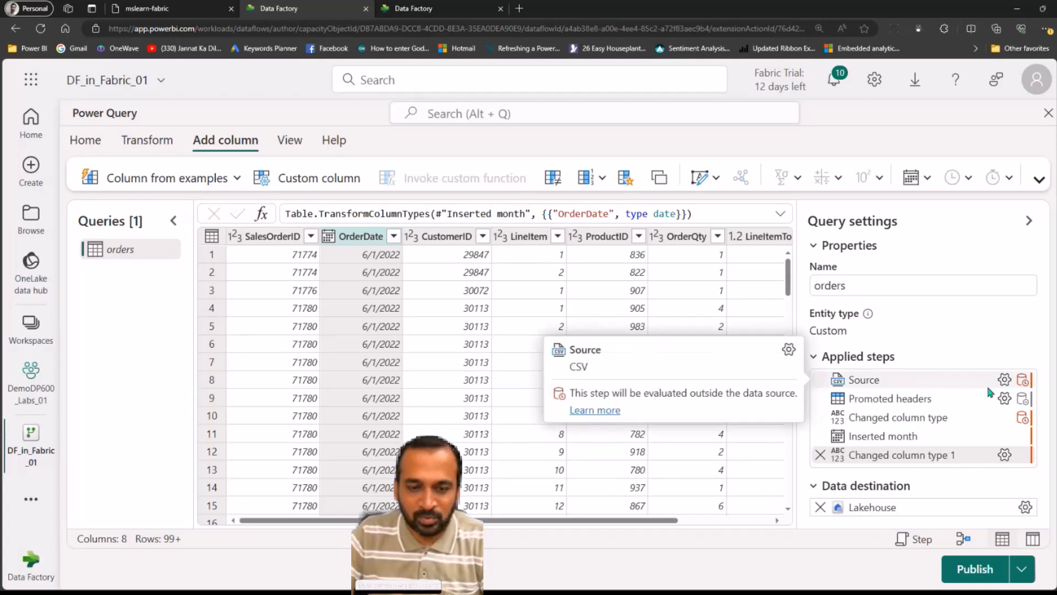